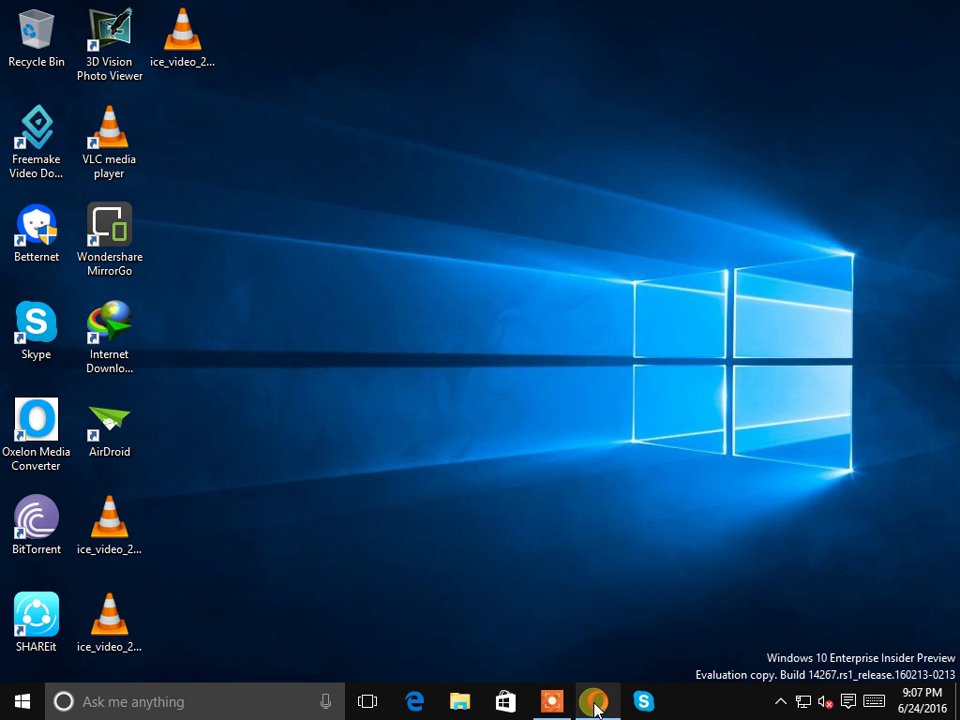
- Switch to Opera and open the "fully rooted bluestackes" post from the blog's pc soft category
{"action": "mouse_move", "coordinate": [596, 706]}
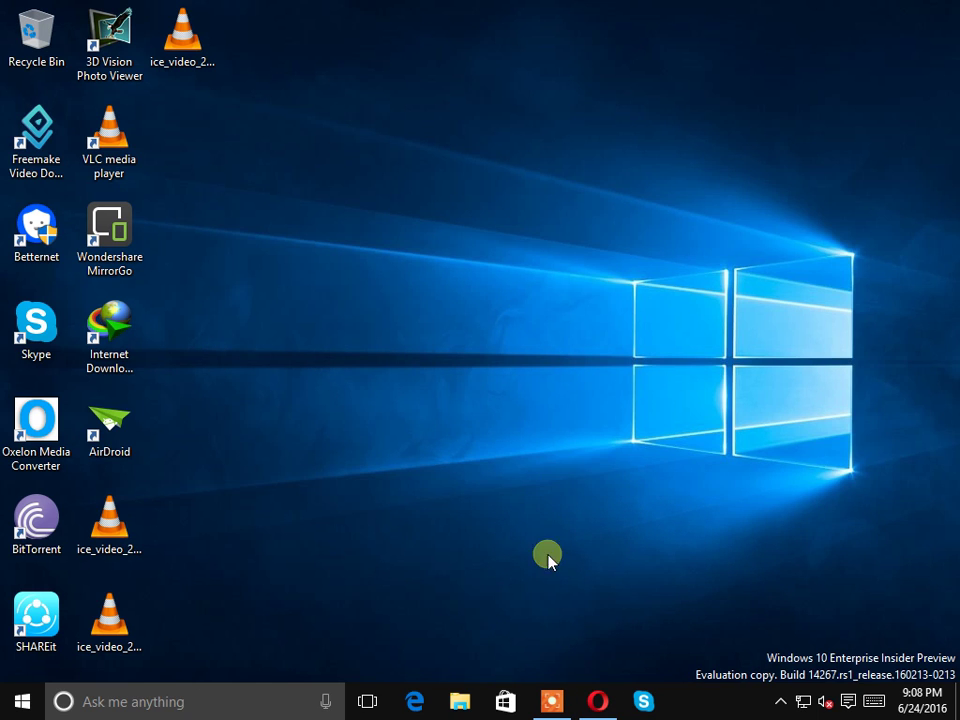
{"action": "left_click", "coordinate": [595, 701]}
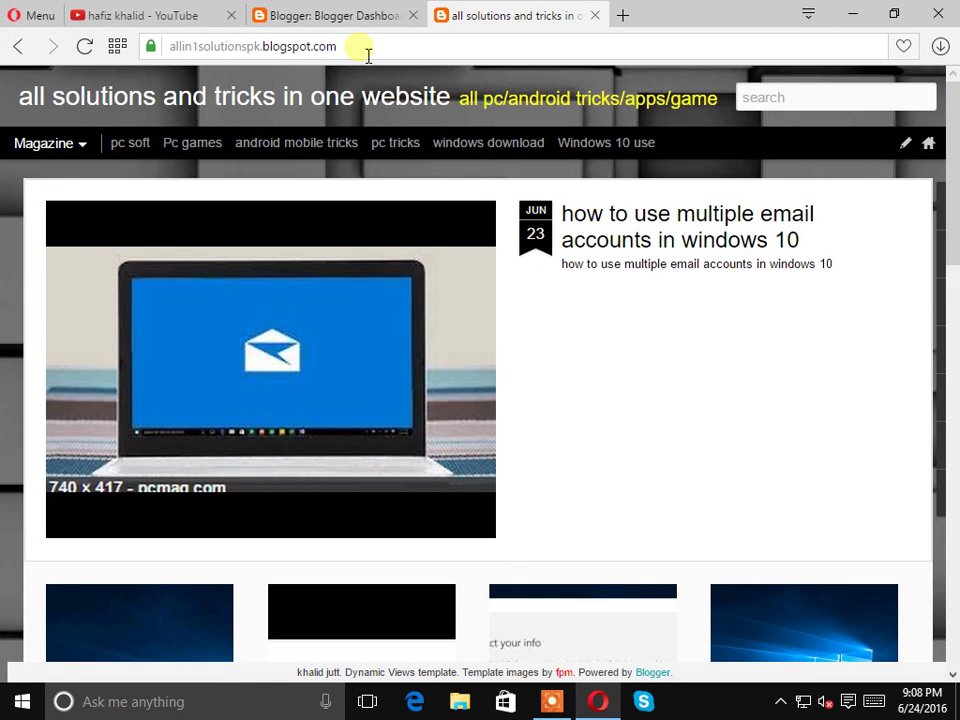
{"action": "left_click", "coordinate": [130, 144]}
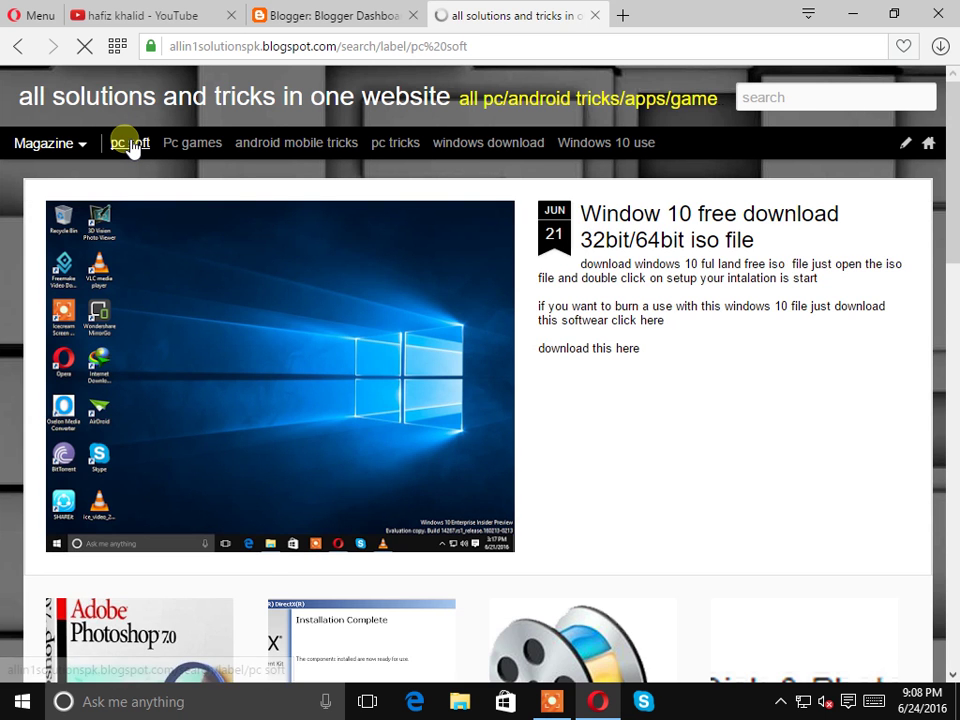
{"action": "scroll", "coordinate": [596, 418], "scroll_direction": "down", "scroll_amount": 10}
{"action": "scroll", "coordinate": [594, 420], "scroll_direction": "down", "scroll_amount": 10}
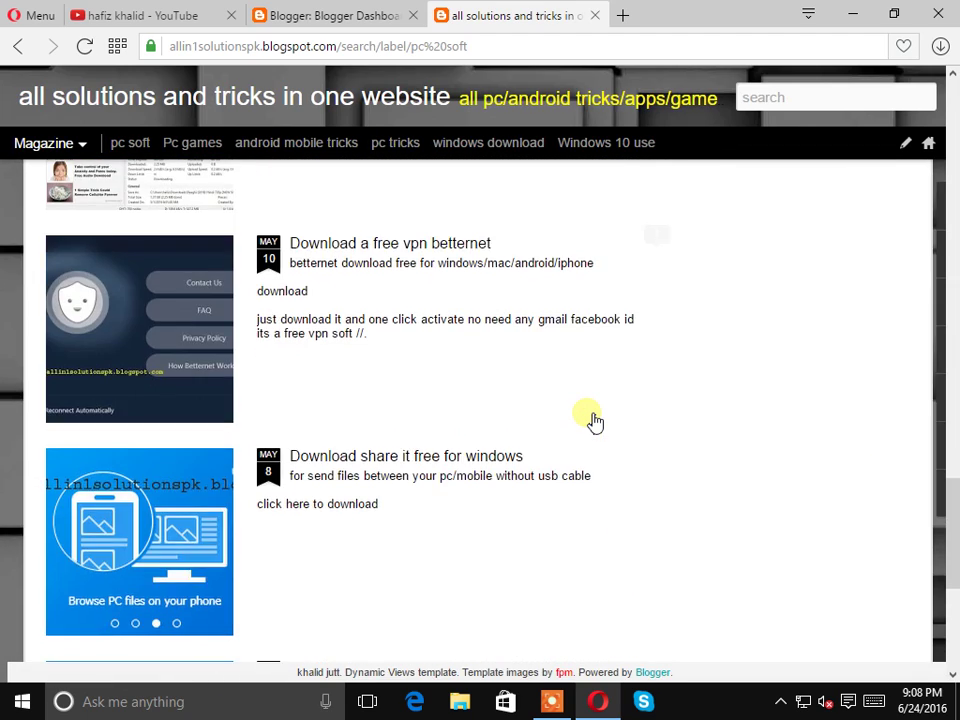
{"action": "scroll", "coordinate": [594, 420], "scroll_direction": "down", "scroll_amount": 5}
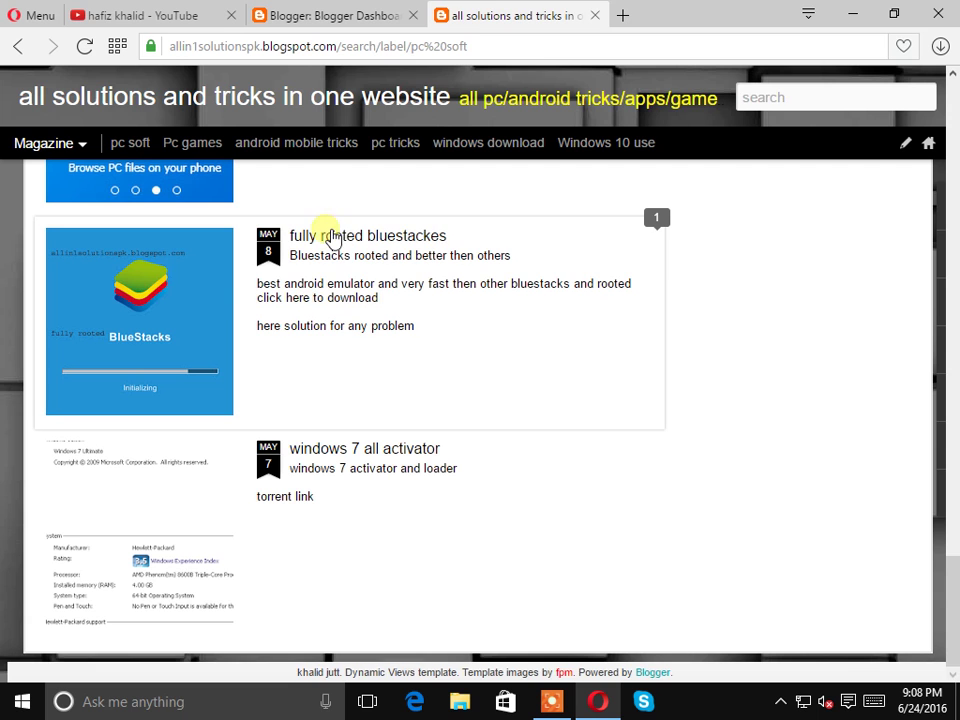
{"action": "left_click", "coordinate": [328, 239]}
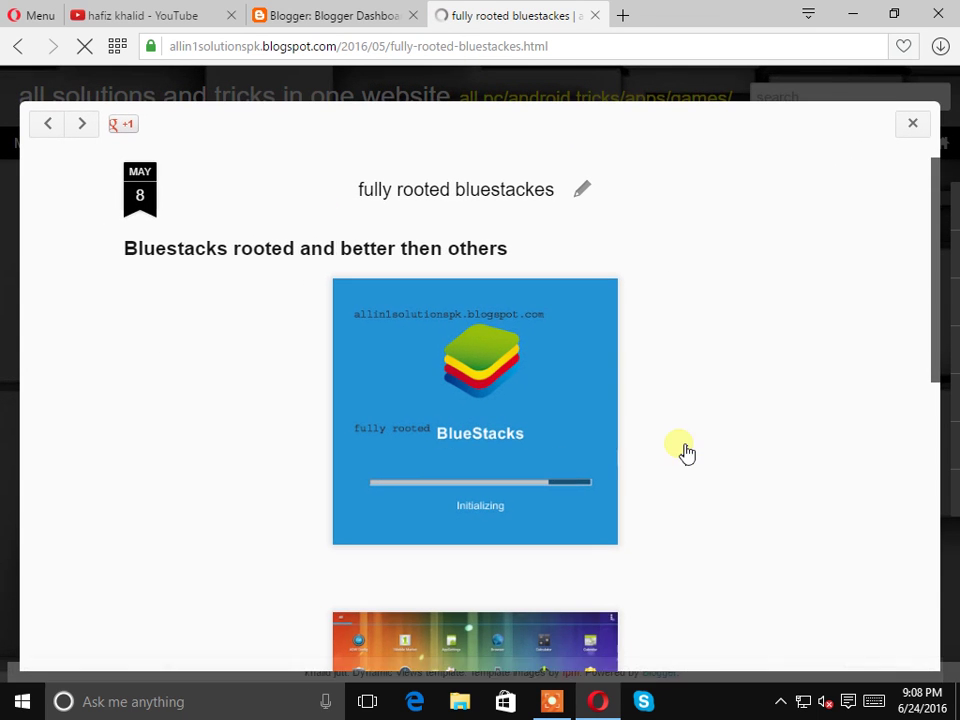
- Look through the post's BlueStacks screenshots, description and download link
{"action": "scroll", "coordinate": [686, 453], "scroll_direction": "down", "scroll_amount": 7}
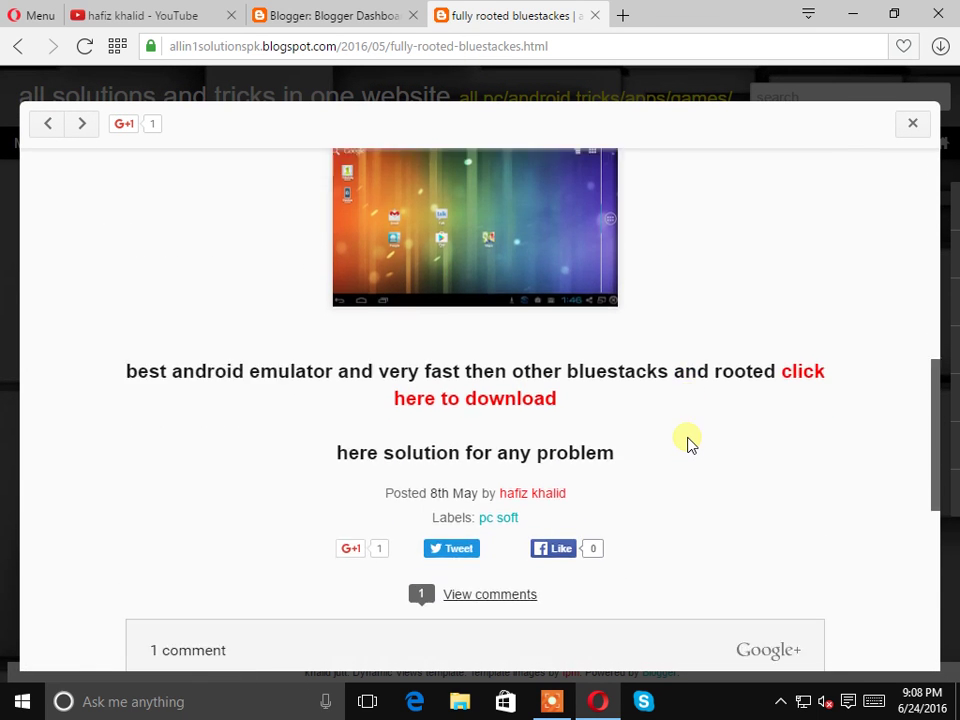
{"action": "scroll", "coordinate": [688, 443], "scroll_direction": "down", "scroll_amount": 3}
{"action": "scroll", "coordinate": [688, 443], "scroll_direction": "up", "scroll_amount": 4}
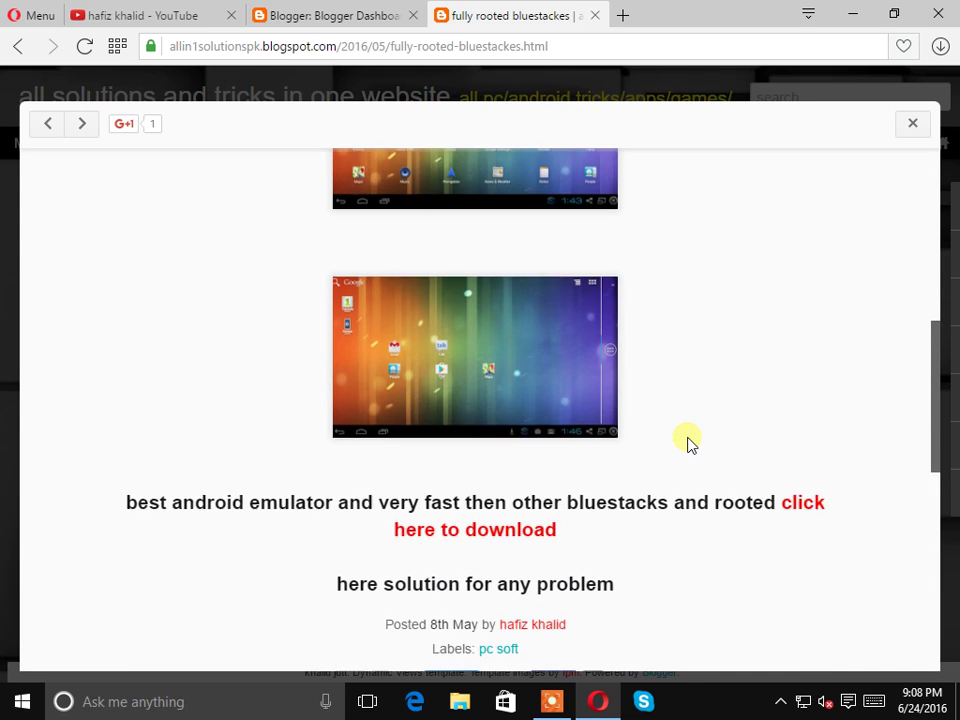
{"action": "scroll", "coordinate": [688, 443], "scroll_direction": "down", "scroll_amount": 1}
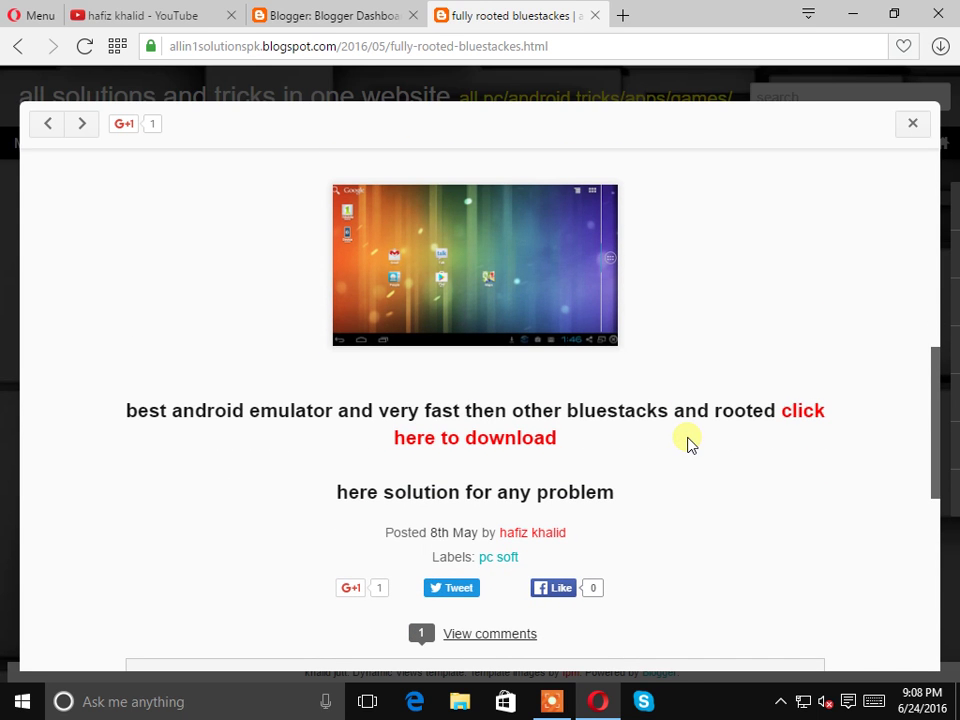
{"action": "scroll", "coordinate": [687, 441], "scroll_direction": "up", "scroll_amount": 2}
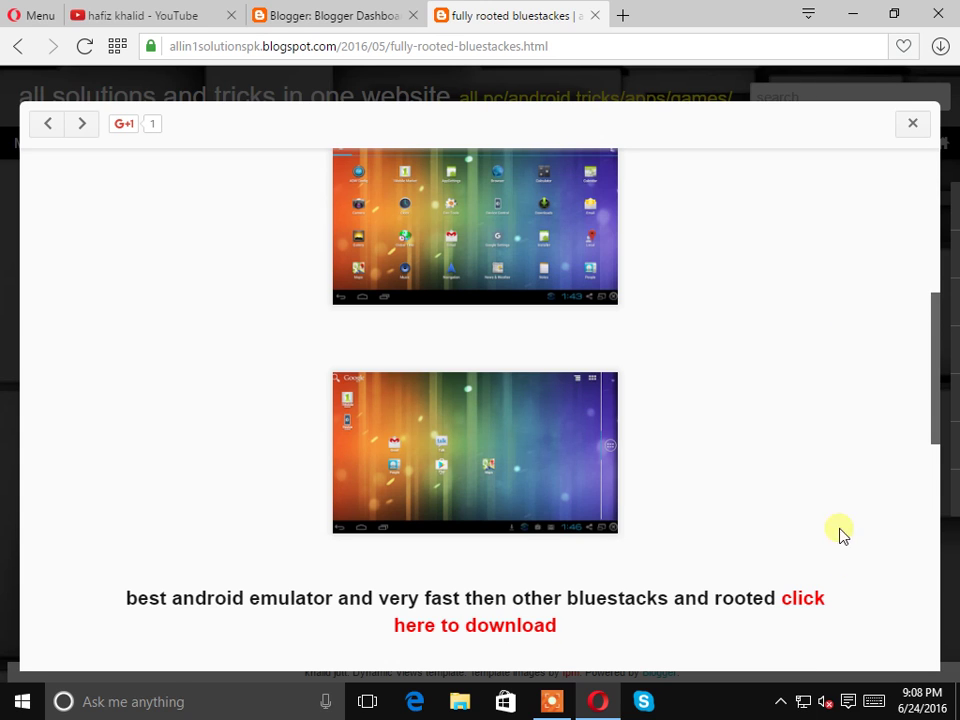
{"action": "left_click", "coordinate": [818, 600]}
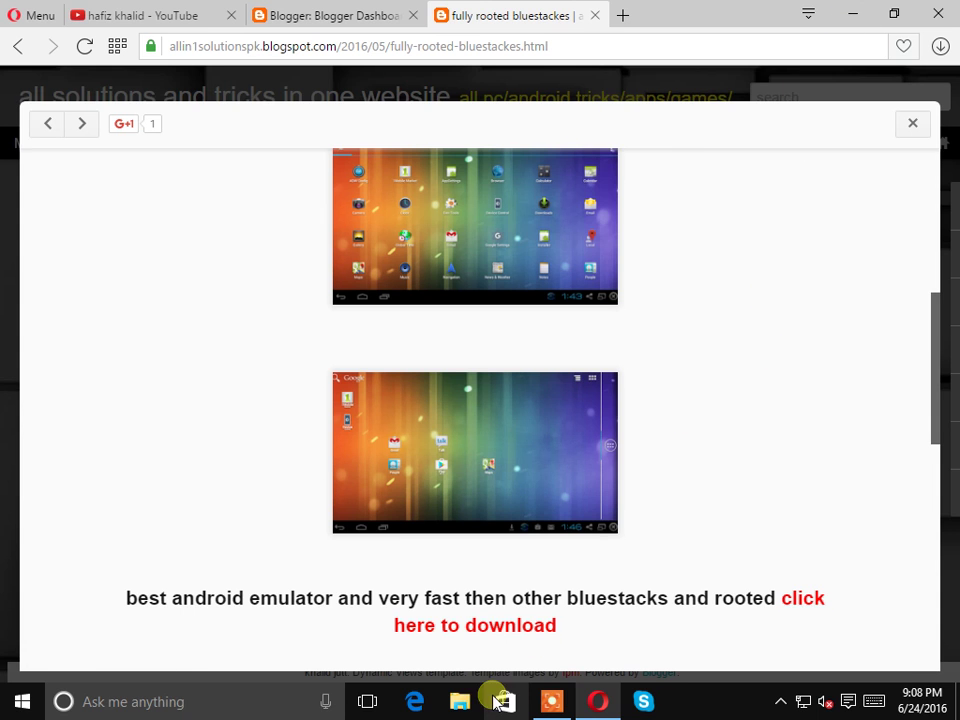
- Switch to File Explorer and launch the rooted BlueStacks 0.8.10.3096 installer from "2016 new softwears" inside "pc all softwears" on Local Disk (F:)
{"action": "left_click", "coordinate": [457, 704]}
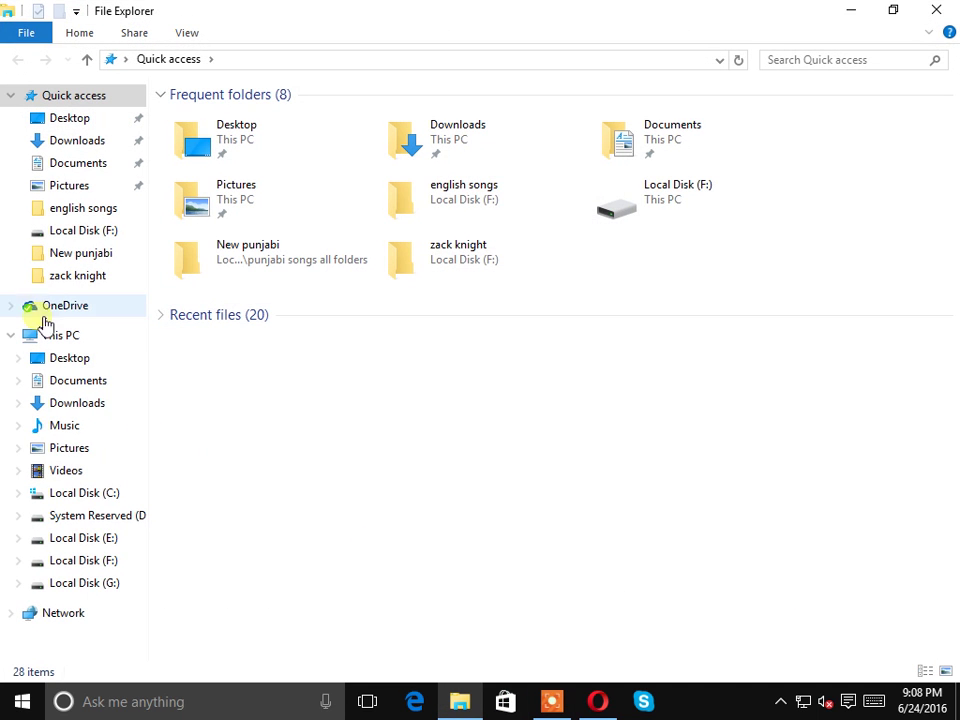
{"action": "left_click", "coordinate": [86, 336]}
{"action": "double_click", "coordinate": [258, 328]}
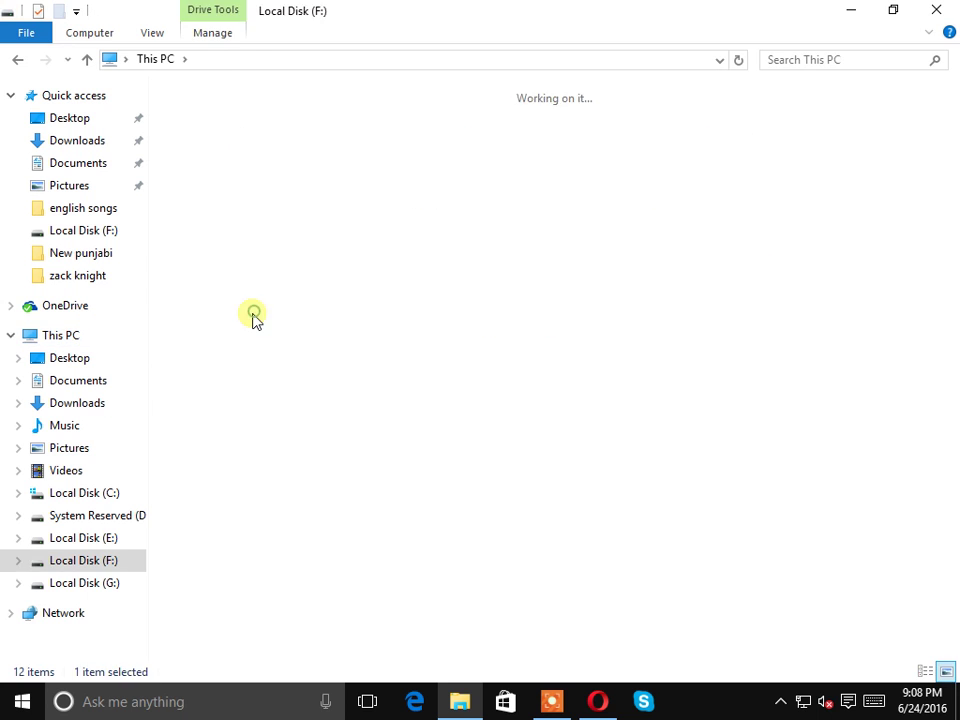
{"action": "double_click", "coordinate": [429, 534]}
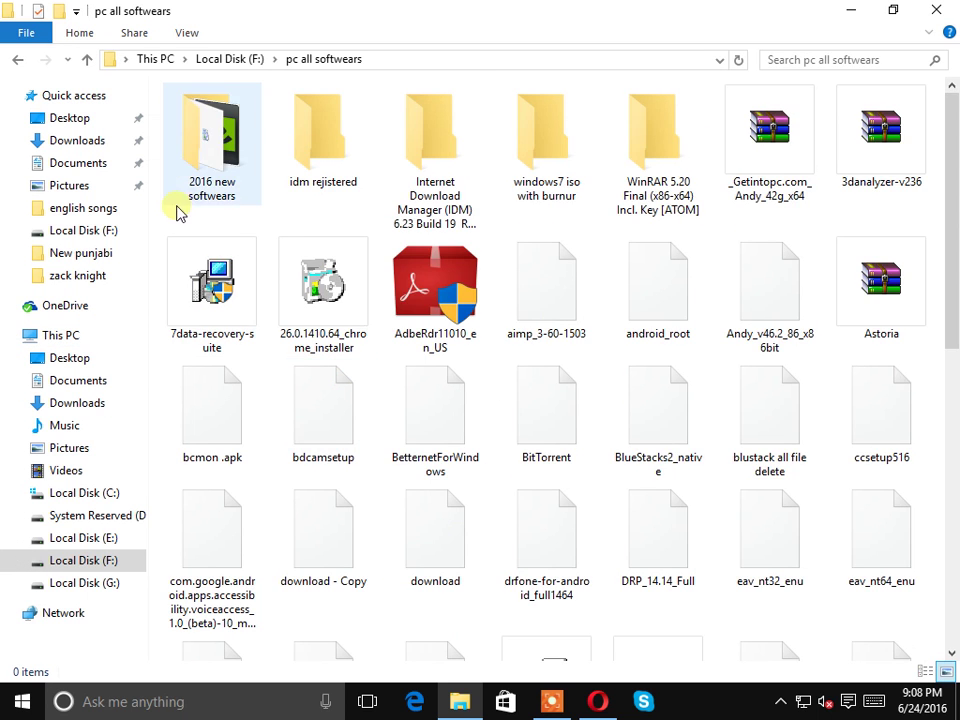
{"action": "double_click", "coordinate": [200, 145]}
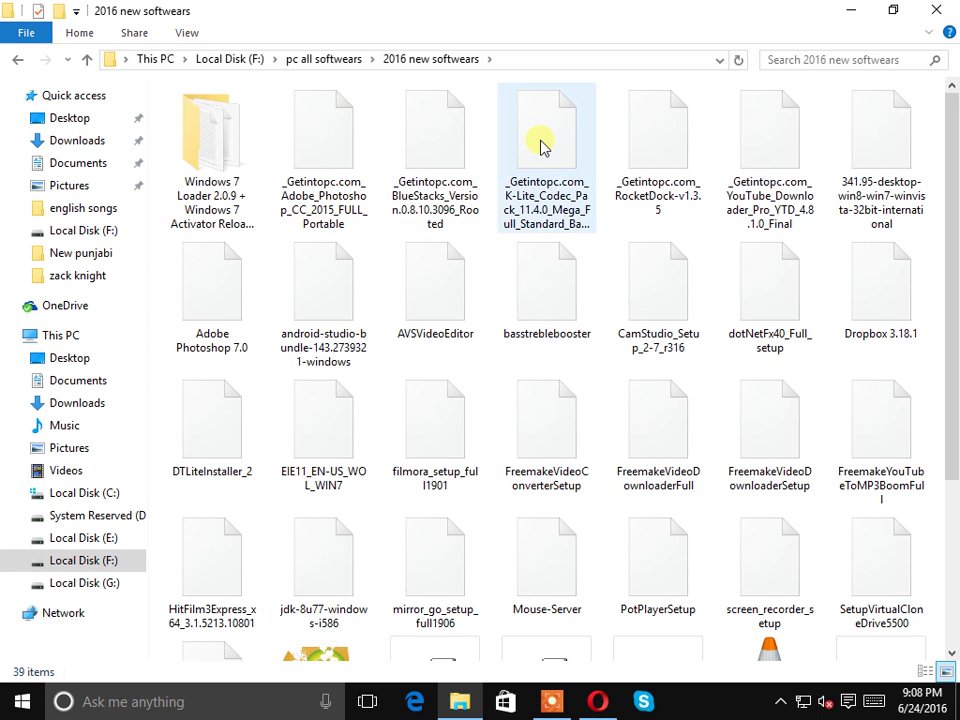
{"action": "double_click", "coordinate": [431, 135]}
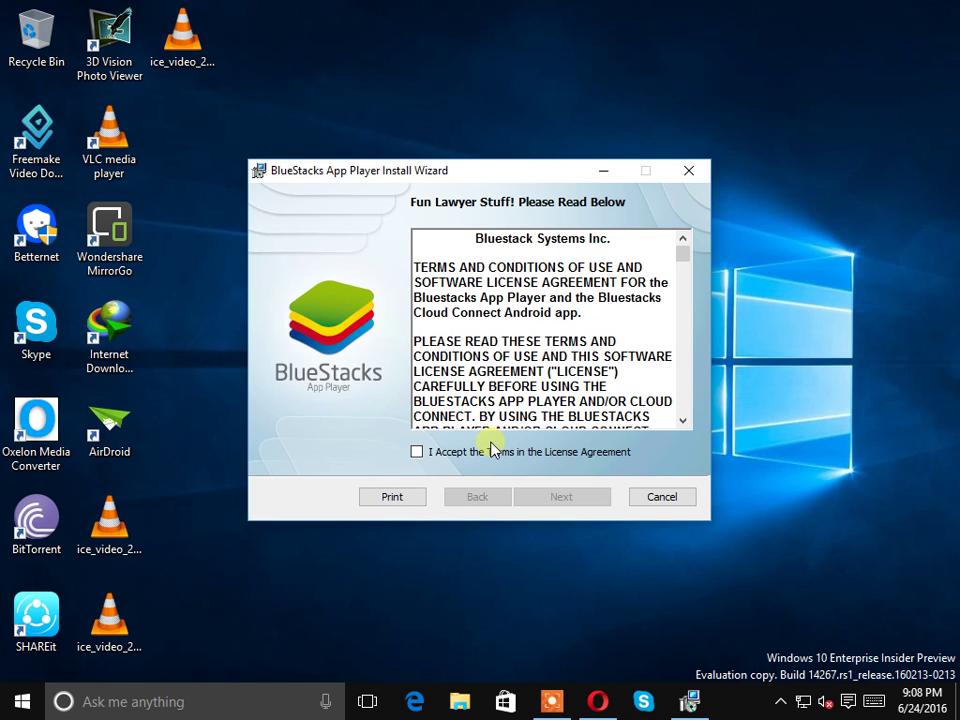
- Accept the license terms and start the BlueStacks installation with data in C:\ProgramData\ and App store access and App Notifications enabled
{"action": "left_click", "coordinate": [417, 452]}
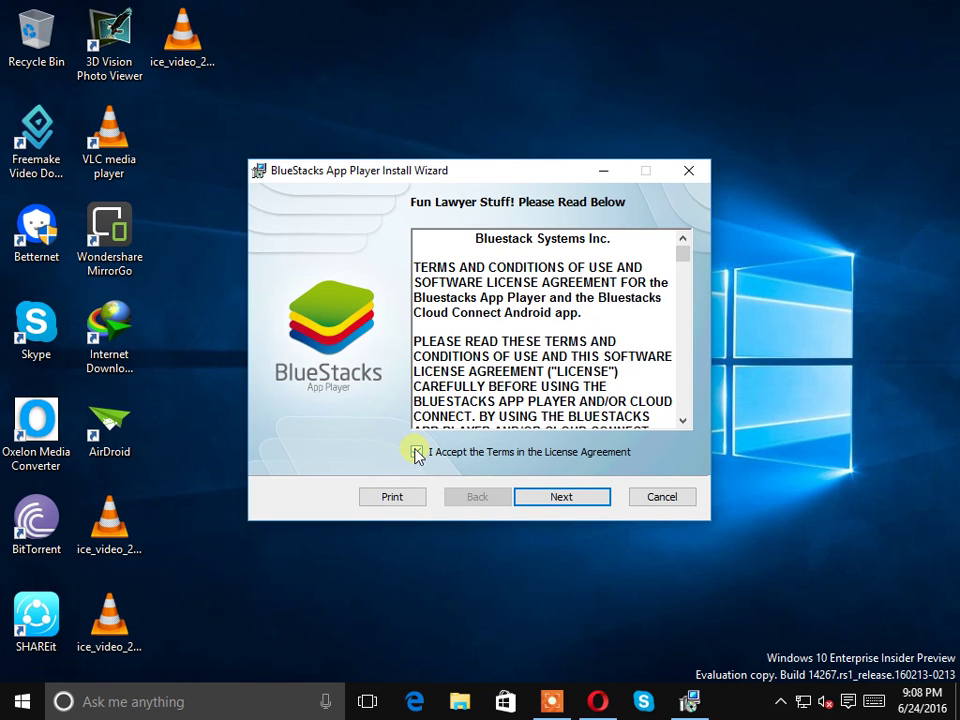
{"action": "left_click", "coordinate": [565, 502]}
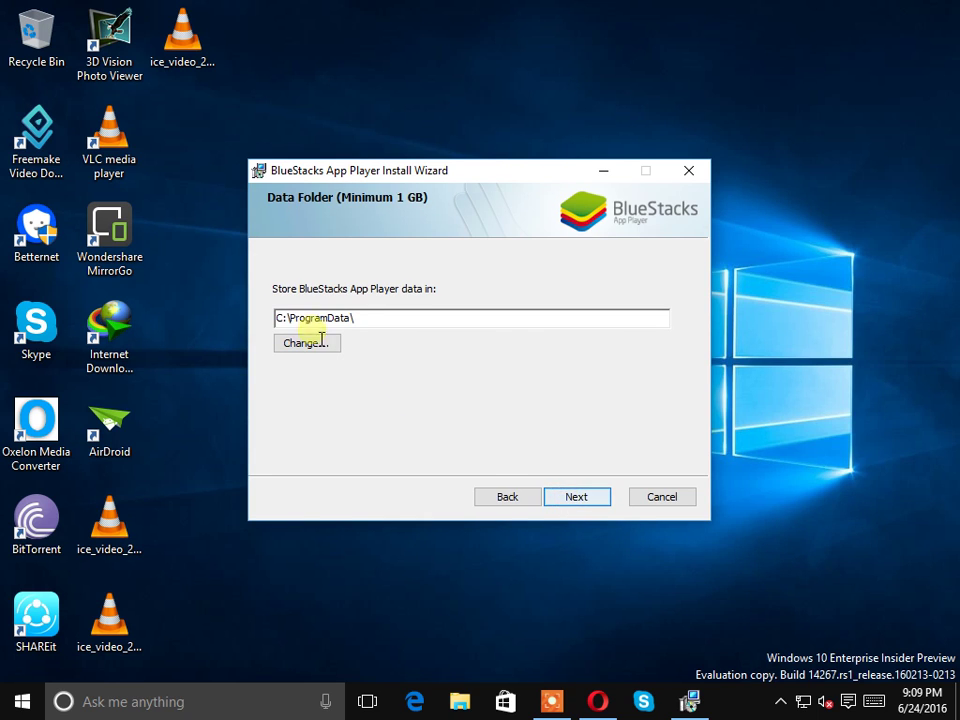
{"action": "left_click", "coordinate": [577, 499]}
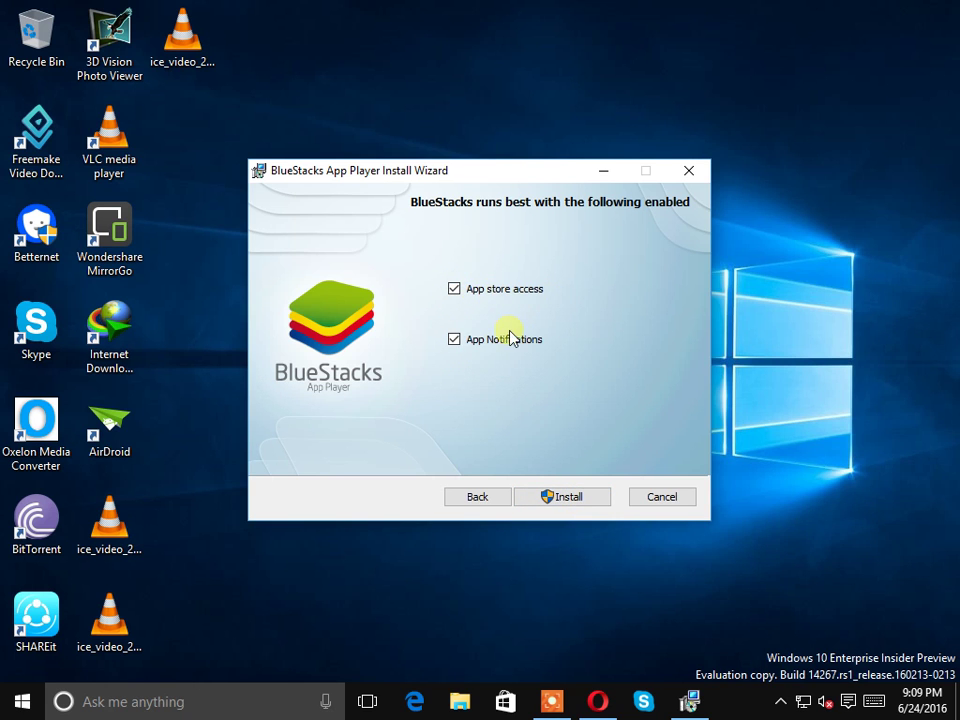
{"action": "left_click", "coordinate": [565, 498]}
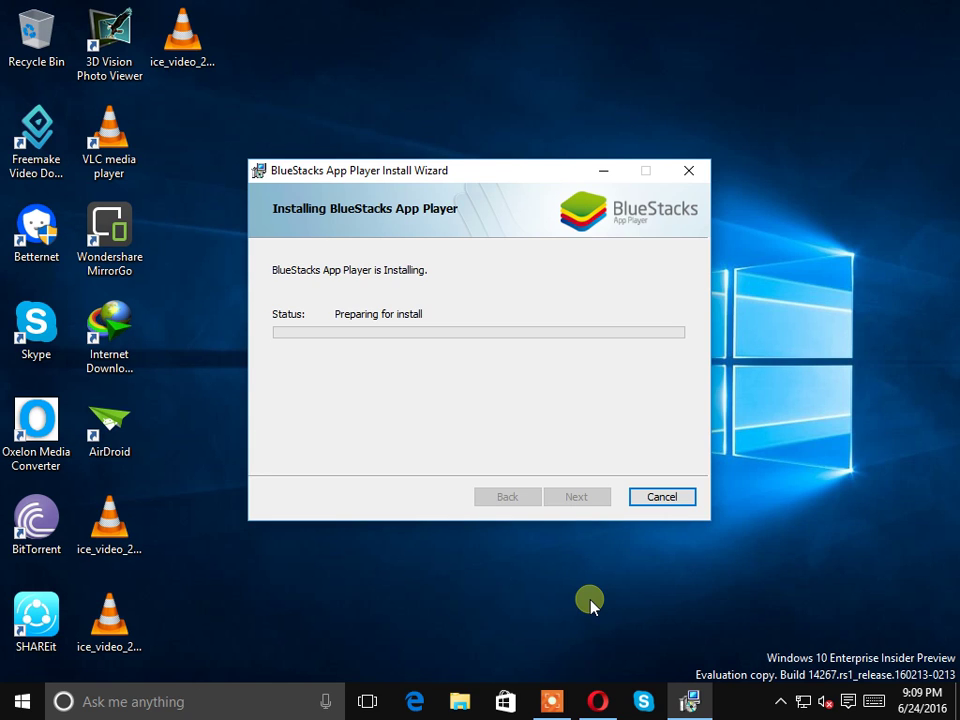
- Switch to Opera and browse the uploaded videos on the YouTube channel page
{"action": "left_click", "coordinate": [594, 706]}
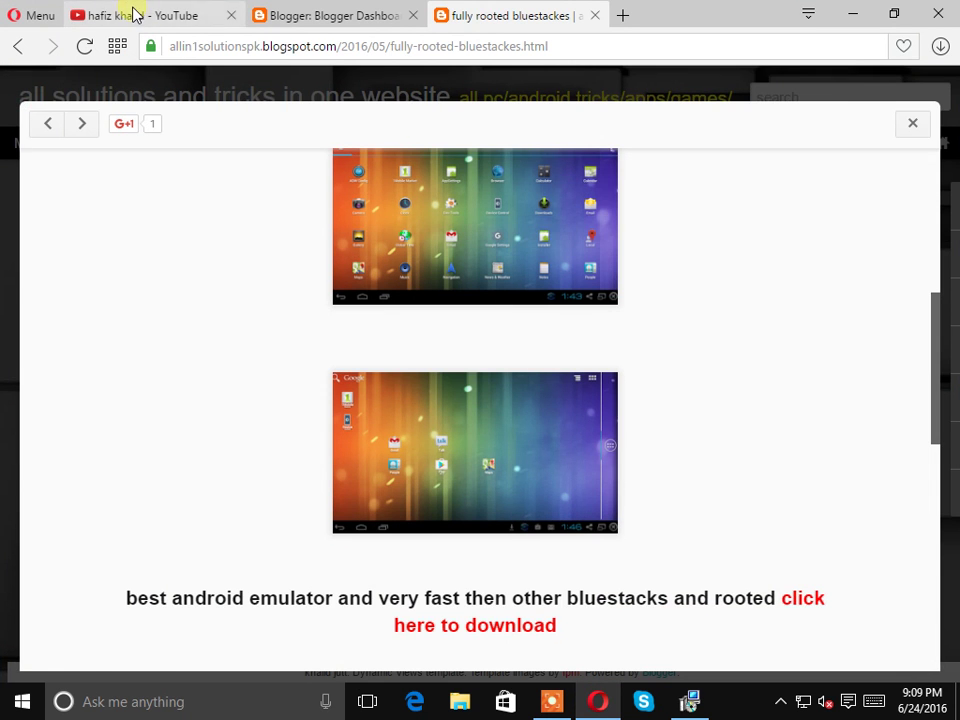
{"action": "left_click", "coordinate": [135, 15]}
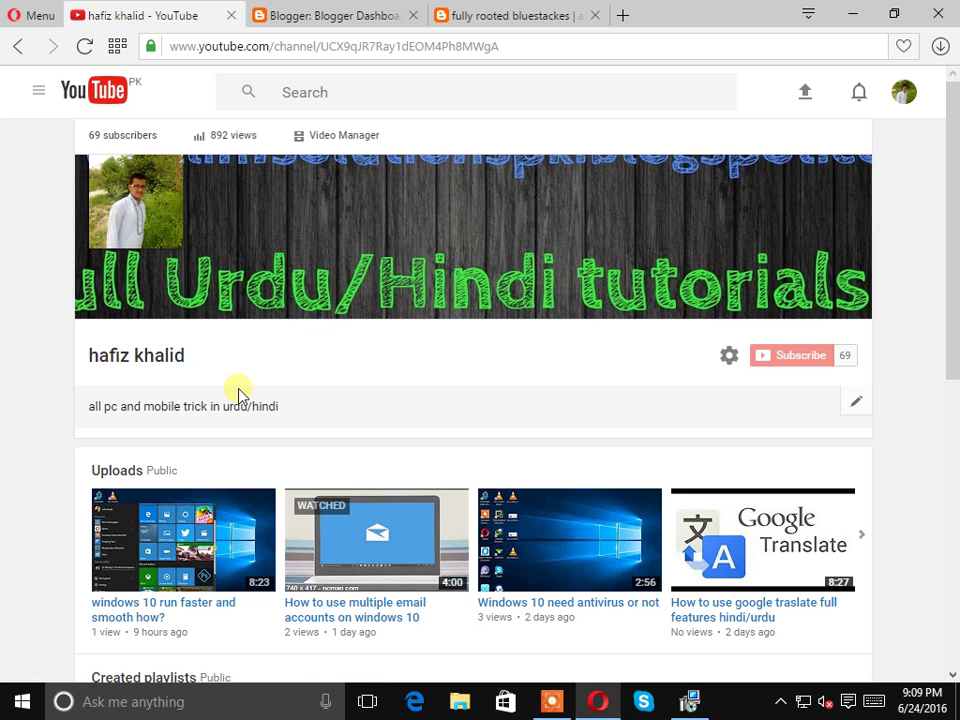
{"action": "scroll", "coordinate": [251, 392], "scroll_direction": "down", "scroll_amount": 2}
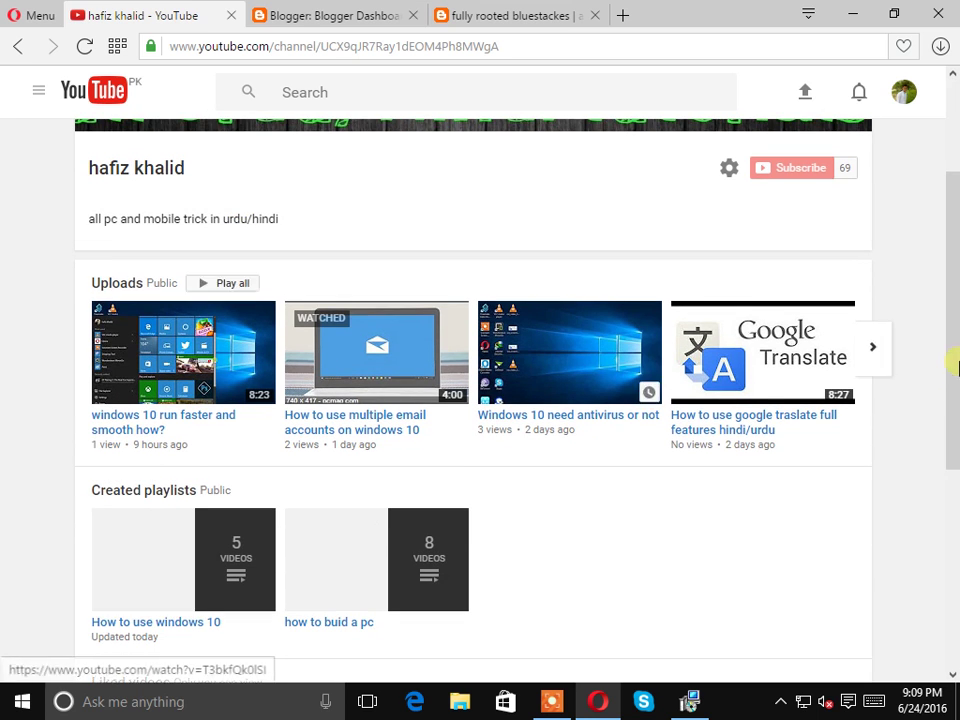
{"action": "left_click", "coordinate": [872, 355]}
{"action": "left_click", "coordinate": [872, 355]}
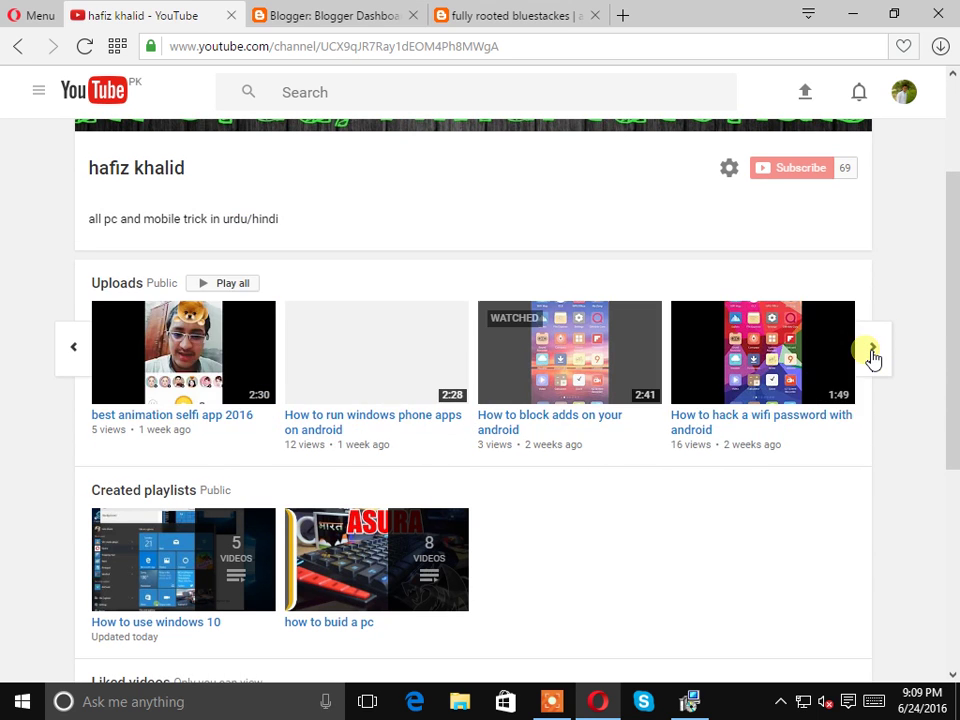
{"action": "left_click", "coordinate": [870, 355]}
{"action": "left_click", "coordinate": [714, 361]}
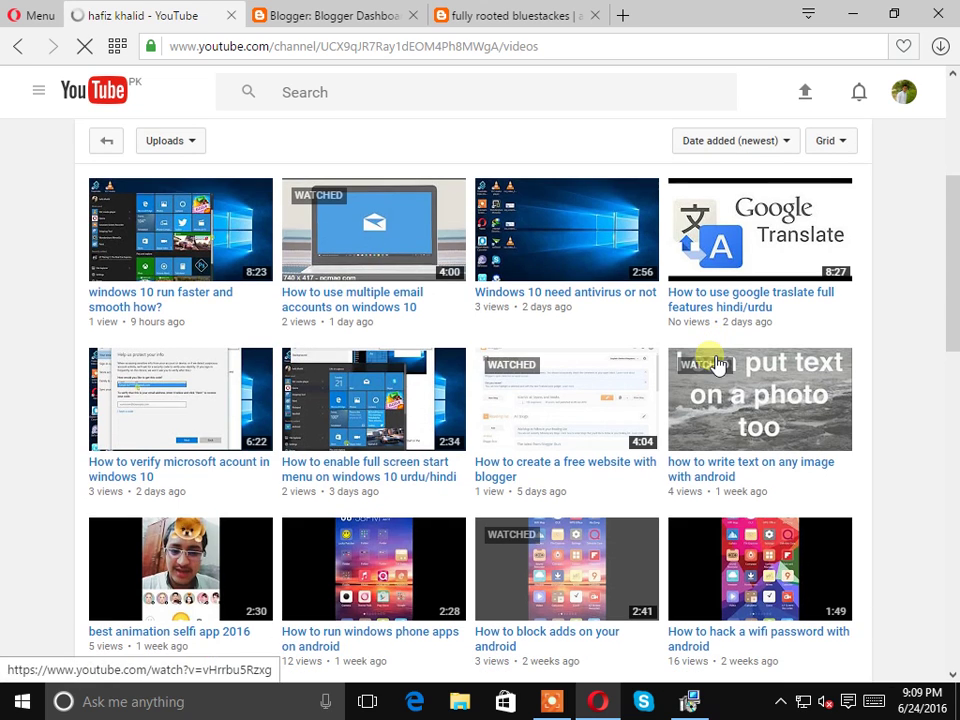
{"action": "scroll", "coordinate": [578, 455], "scroll_direction": "down", "scroll_amount": 5}
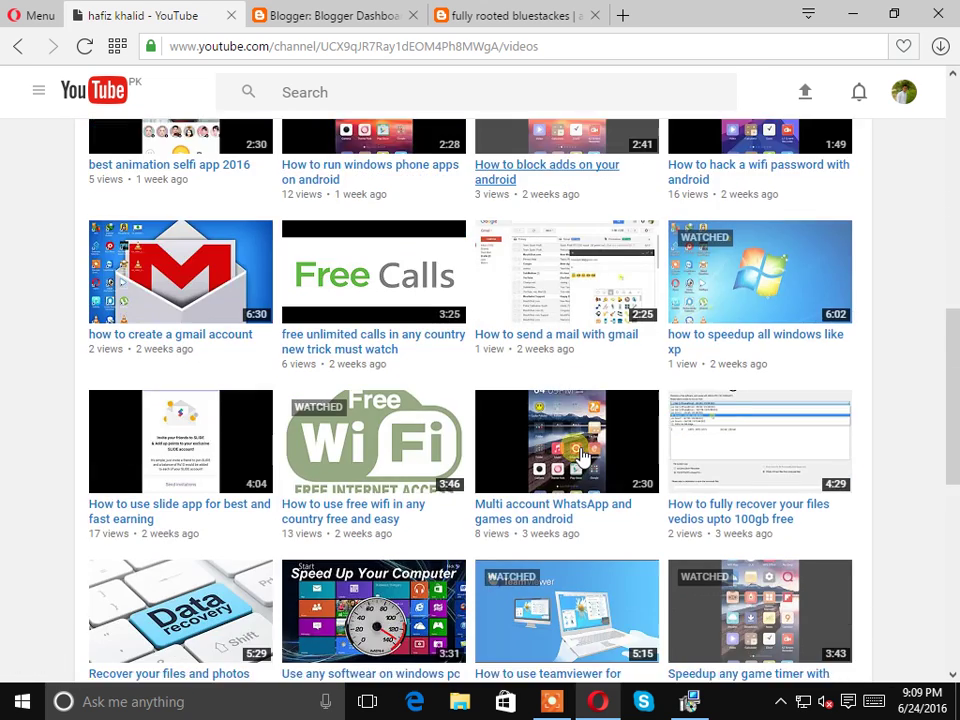
{"action": "scroll", "coordinate": [575, 455], "scroll_direction": "down", "scroll_amount": 5}
{"action": "scroll", "coordinate": [575, 455], "scroll_direction": "up", "scroll_amount": 2}
{"action": "scroll", "coordinate": [575, 455], "scroll_direction": "up", "scroll_amount": 10}
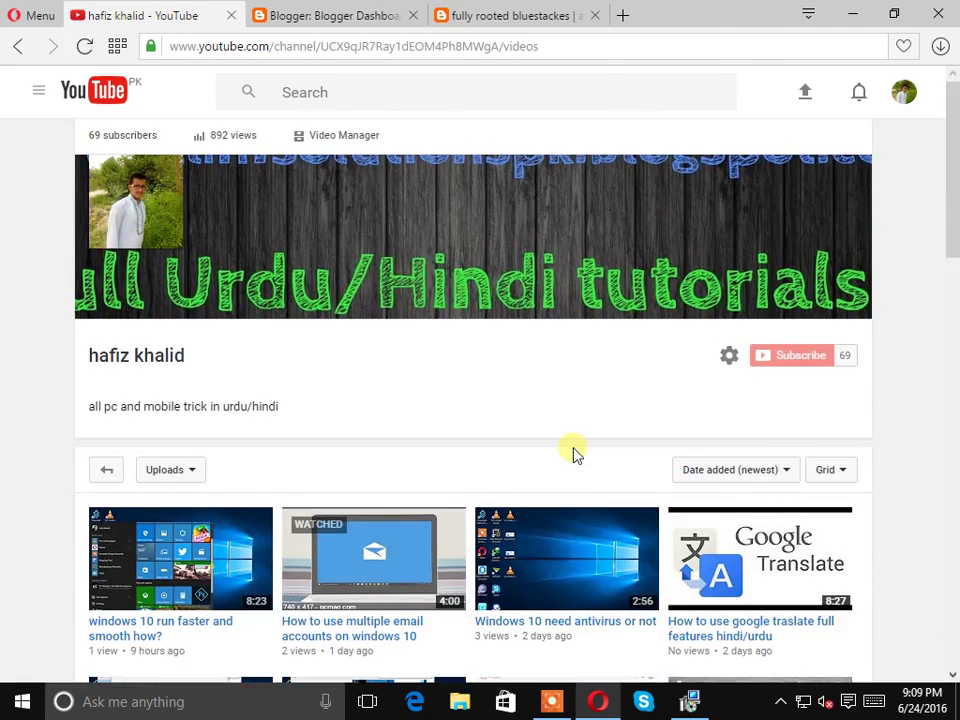
{"action": "scroll", "coordinate": [575, 455], "scroll_direction": "down", "scroll_amount": 2}
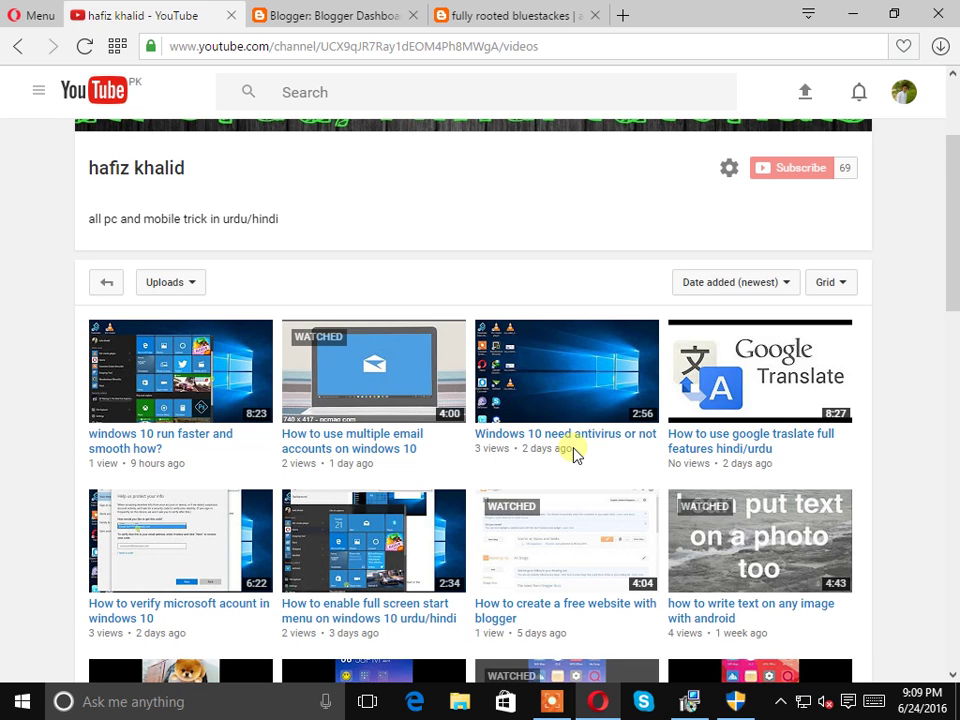
- Minimize the browser to return to the BlueStacks App Player install wizard
{"action": "mouse_move", "coordinate": [735, 703]}
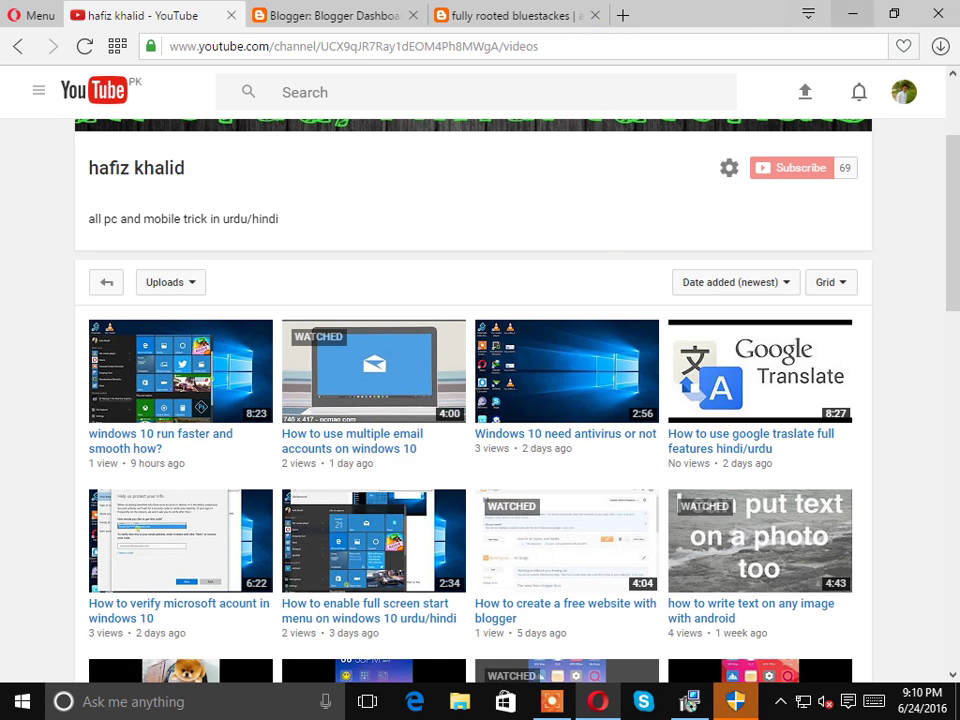
{"action": "left_click", "coordinate": [848, 12]}
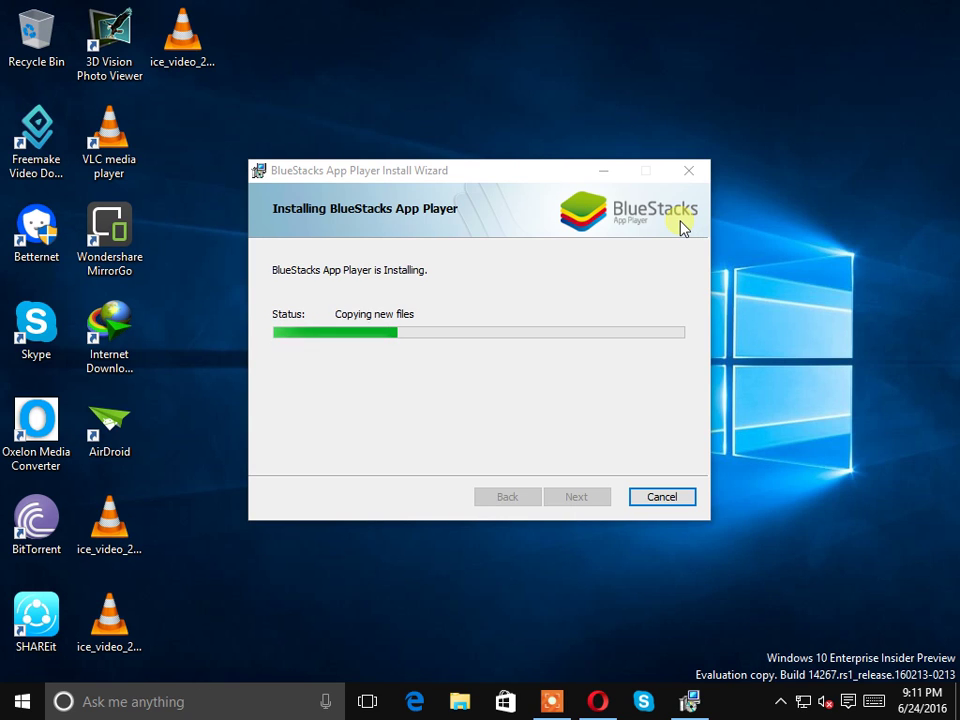
{"action": "left_click", "coordinate": [549, 703]}
{"action": "left_click", "coordinate": [420, 624]}
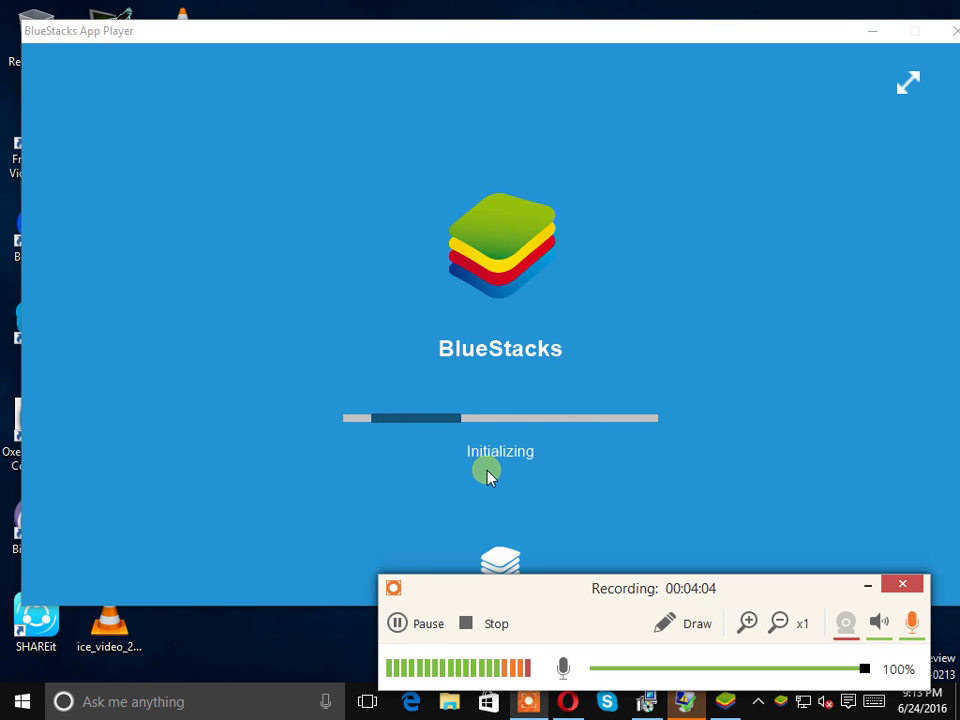
- Minimize and restore the BlueStacks App Player window to check the install wizard, and switch it to full screen and back
{"action": "left_click", "coordinate": [870, 30]}
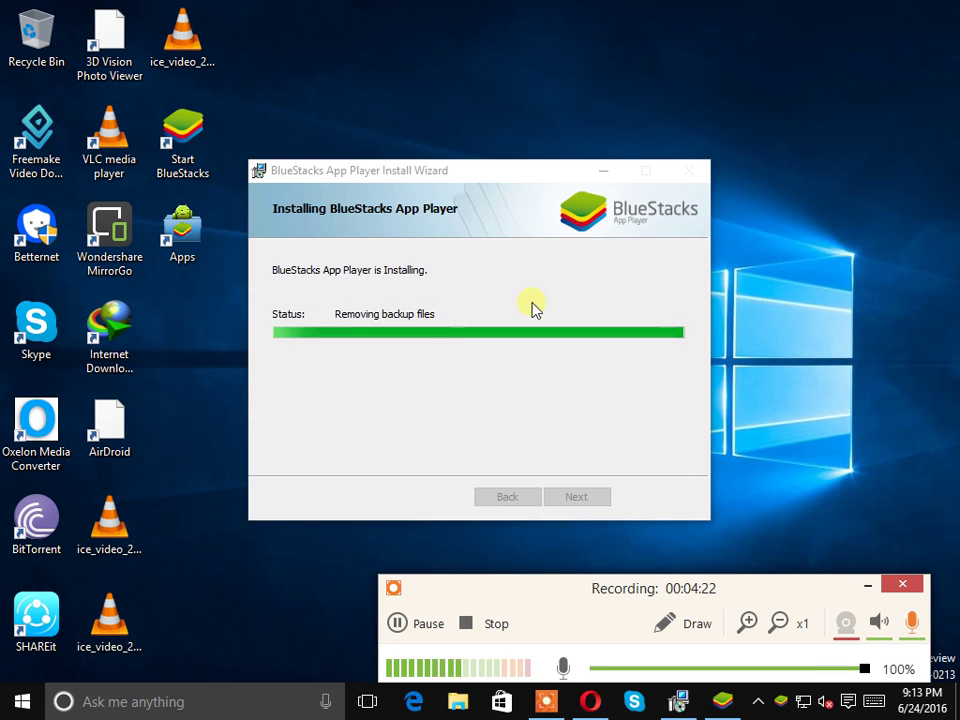
{"action": "left_click", "coordinate": [718, 702]}
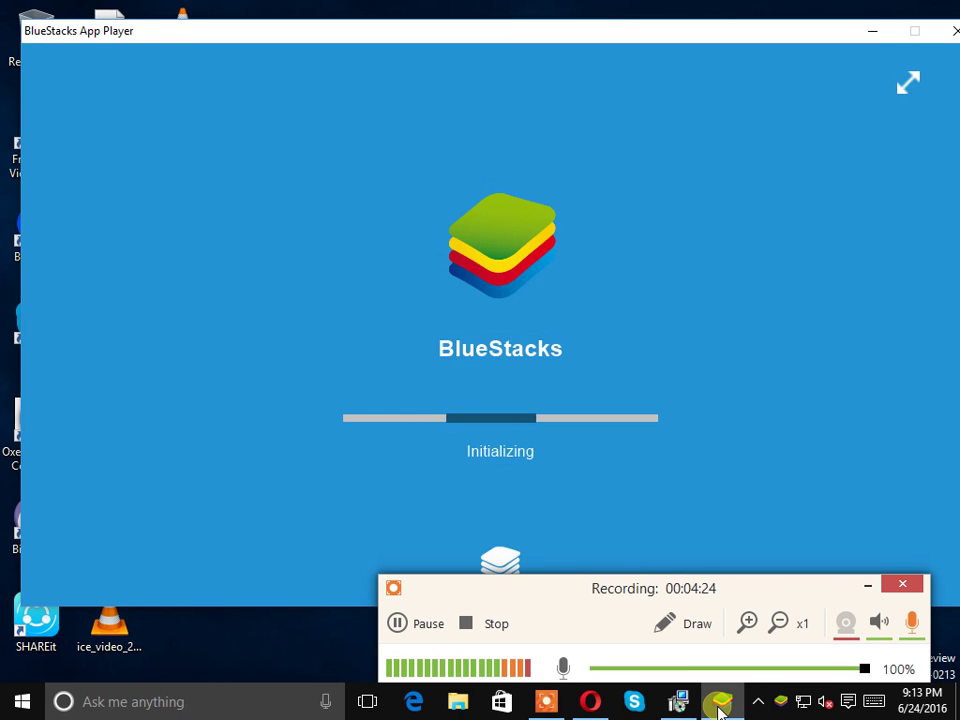
{"action": "left_click", "coordinate": [908, 82]}
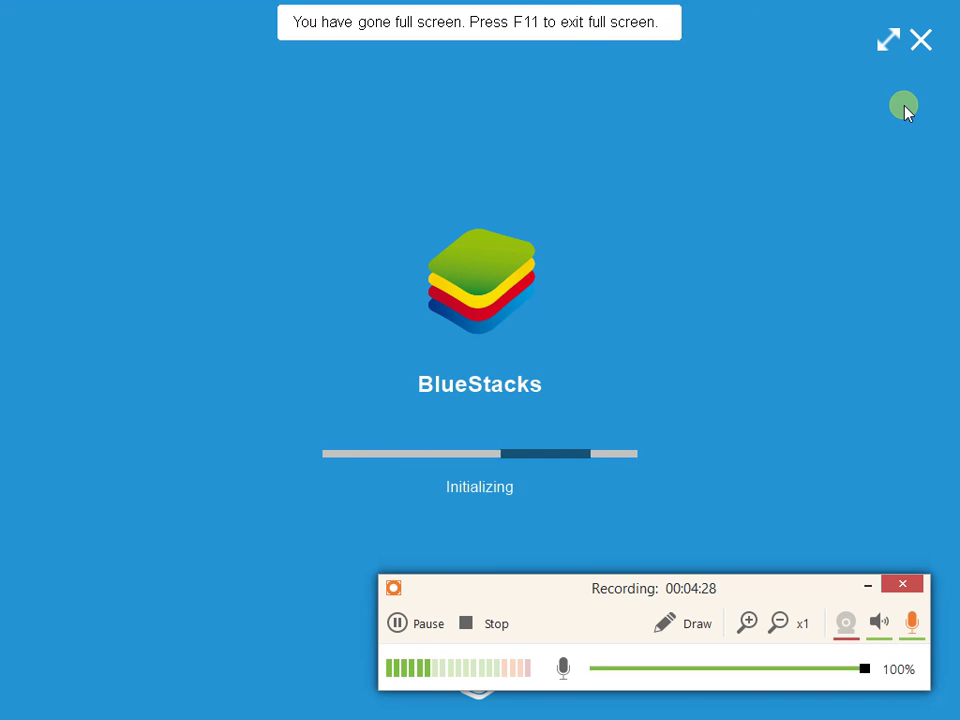
{"action": "left_click", "coordinate": [886, 40]}
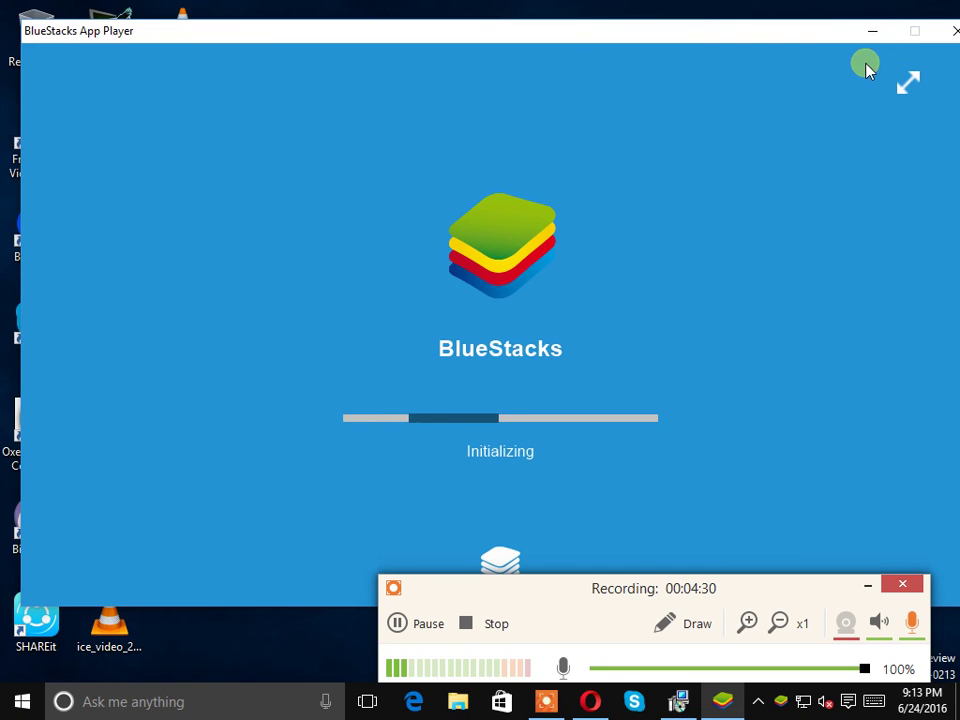
{"action": "left_click", "coordinate": [868, 33]}
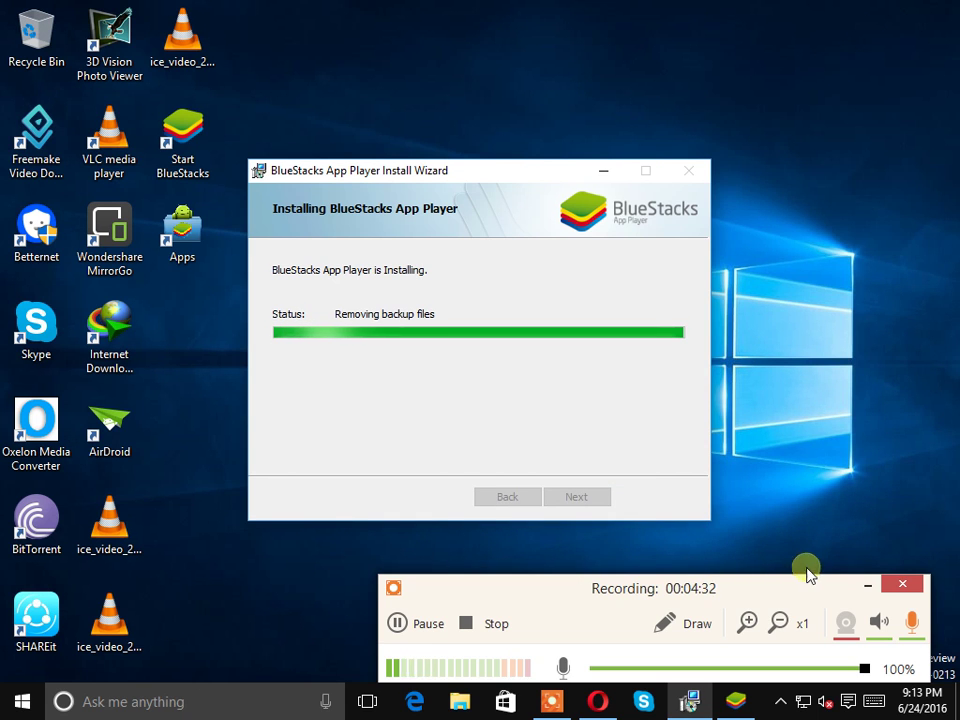
{"action": "right_click", "coordinate": [799, 167]}
{"action": "left_click", "coordinate": [823, 220]}
{"action": "right_click", "coordinate": [823, 224]}
{"action": "left_click", "coordinate": [834, 276]}
{"action": "right_click", "coordinate": [834, 276]}
{"action": "left_click", "coordinate": [851, 339]}
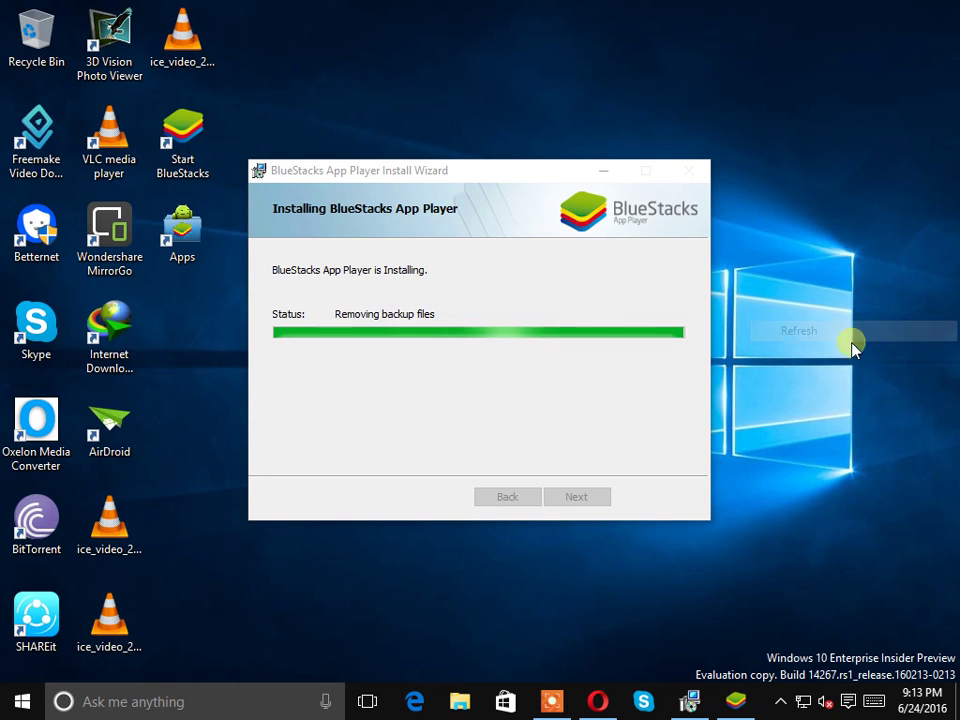
- Check the initializing BlueStacks App Player and the install wizard, minimize the wizard and bring the player window back
{"action": "left_click", "coordinate": [732, 704]}
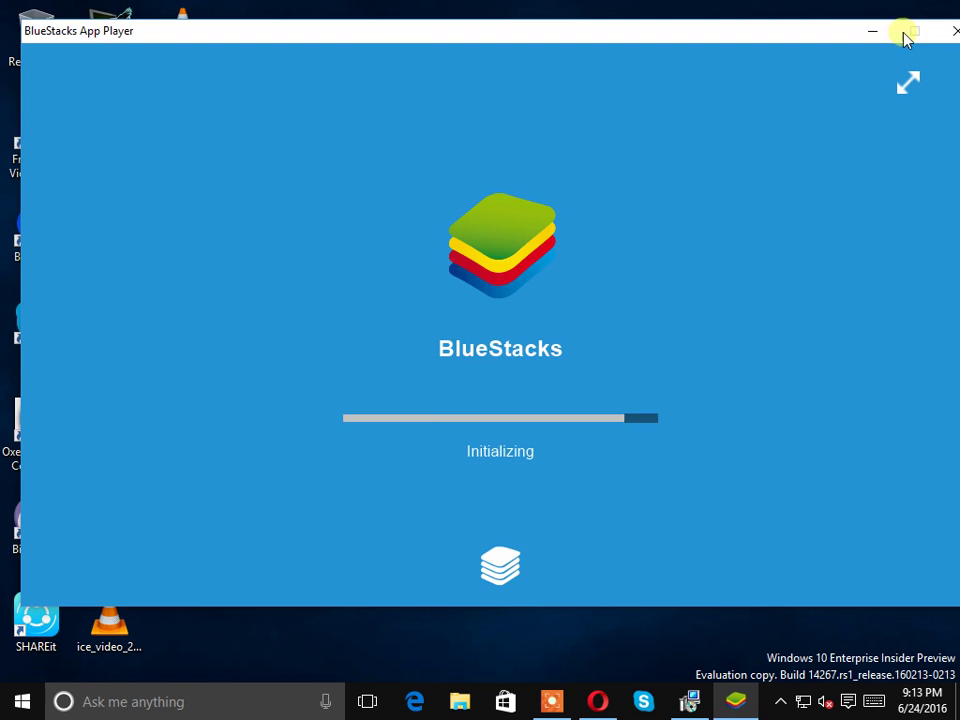
{"action": "left_click", "coordinate": [870, 34]}
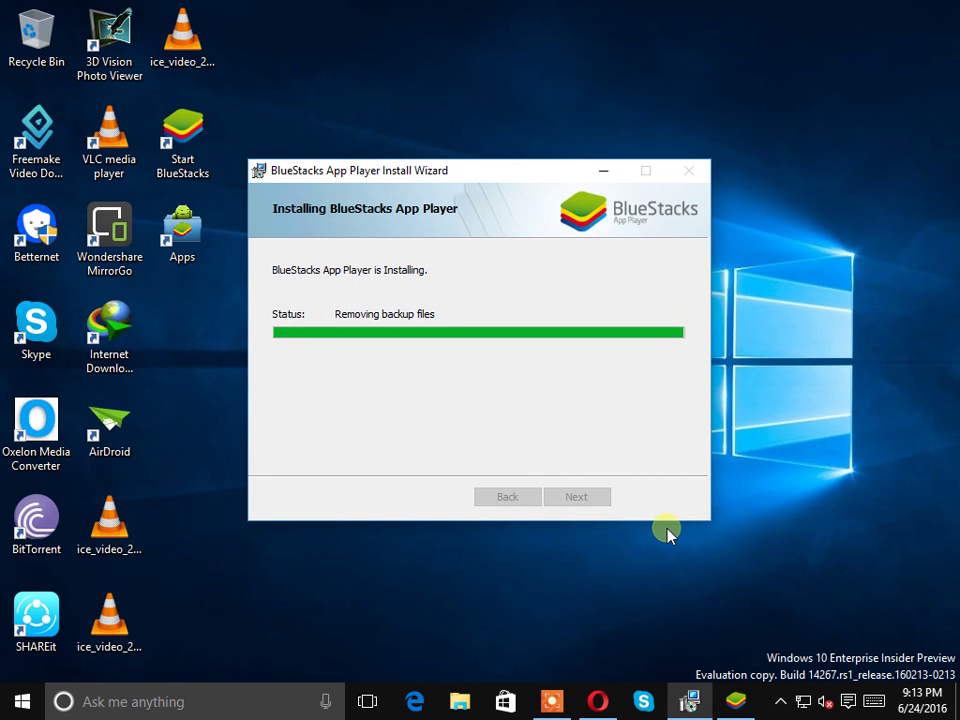
{"action": "left_click", "coordinate": [605, 171]}
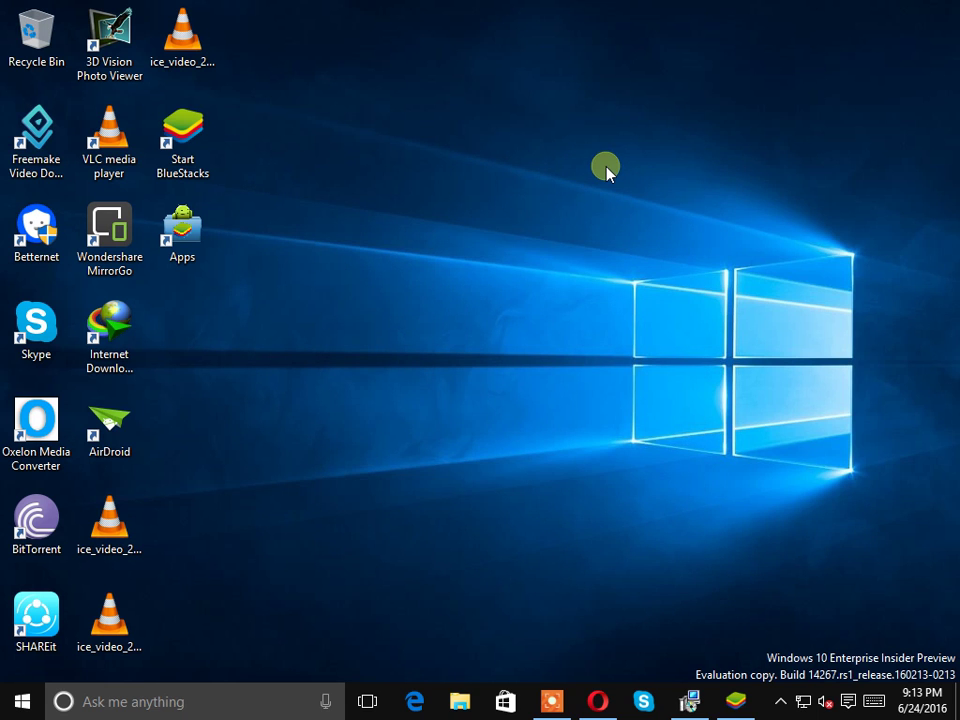
{"action": "left_click", "coordinate": [733, 700]}
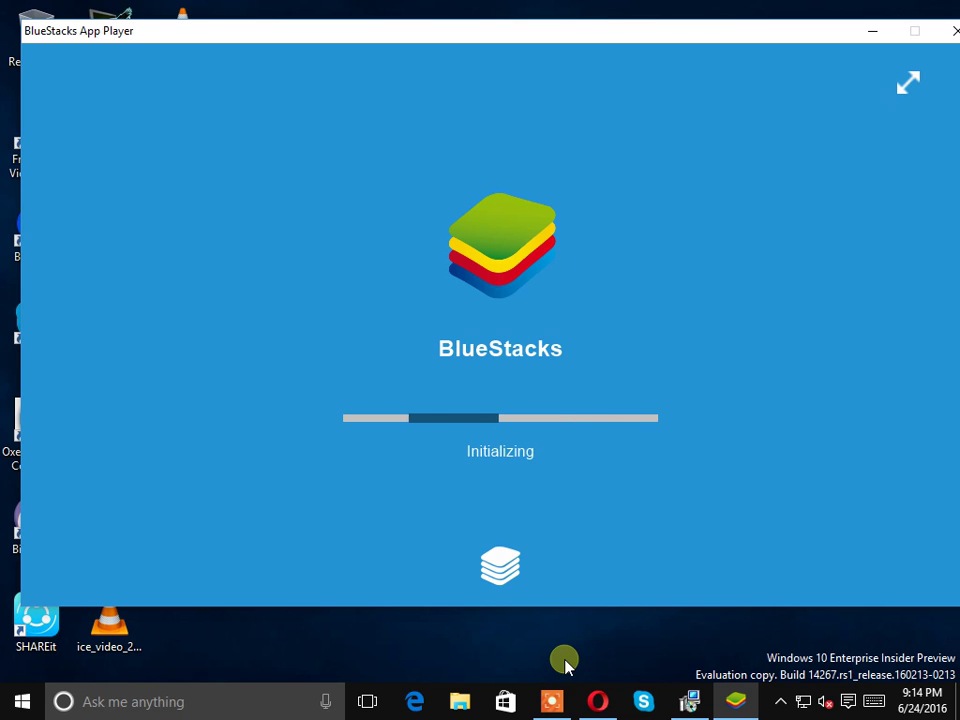
{"action": "left_click", "coordinate": [552, 703]}
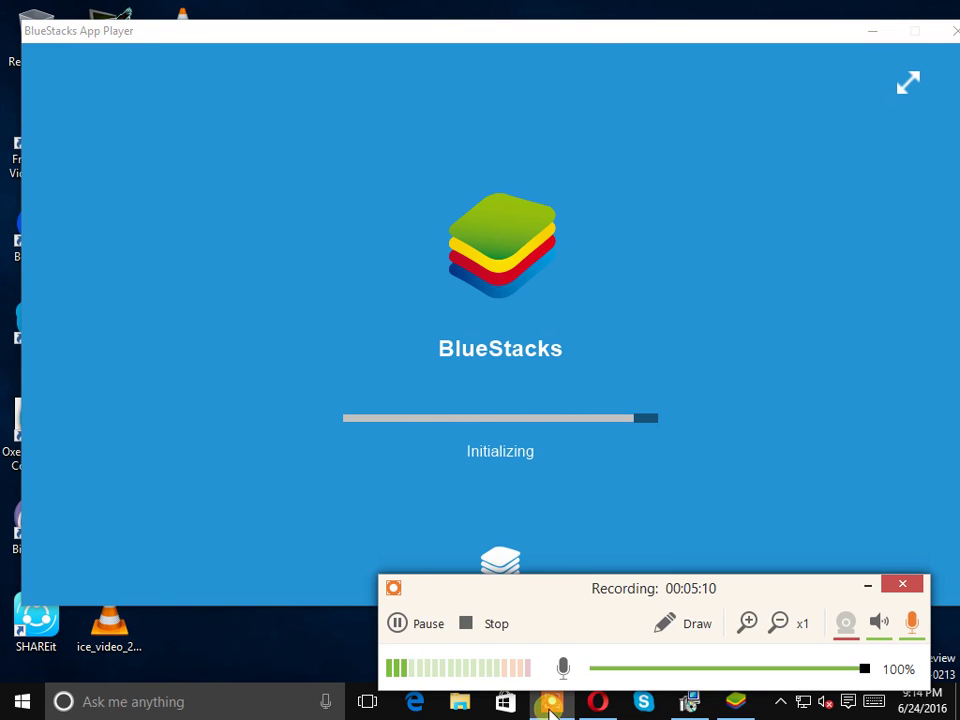
{"action": "left_click", "coordinate": [428, 624]}
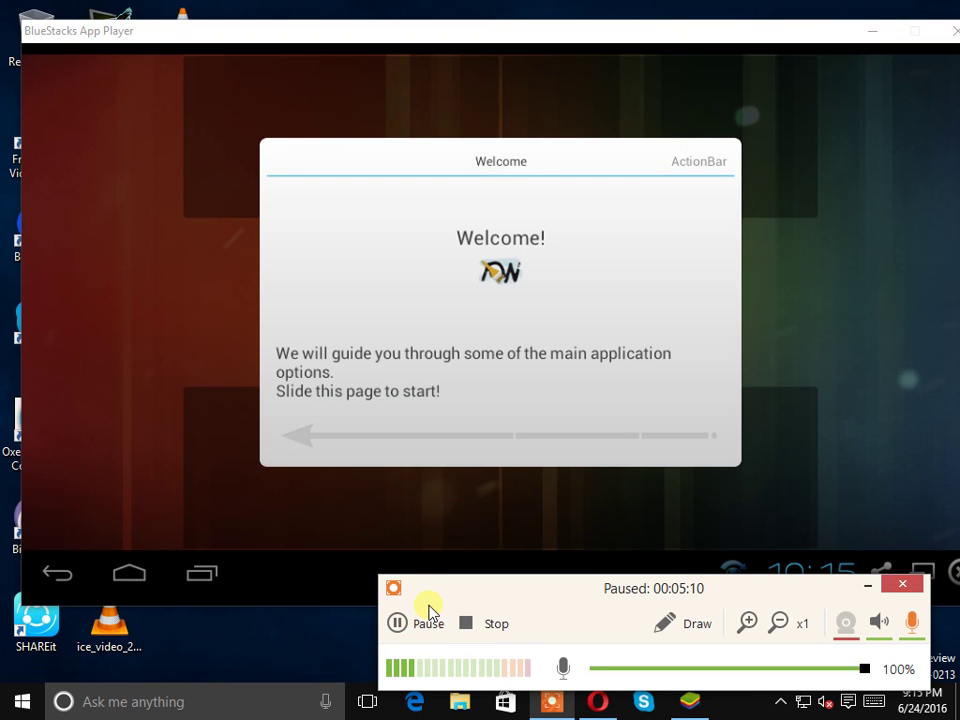
{"action": "left_click", "coordinate": [428, 615]}
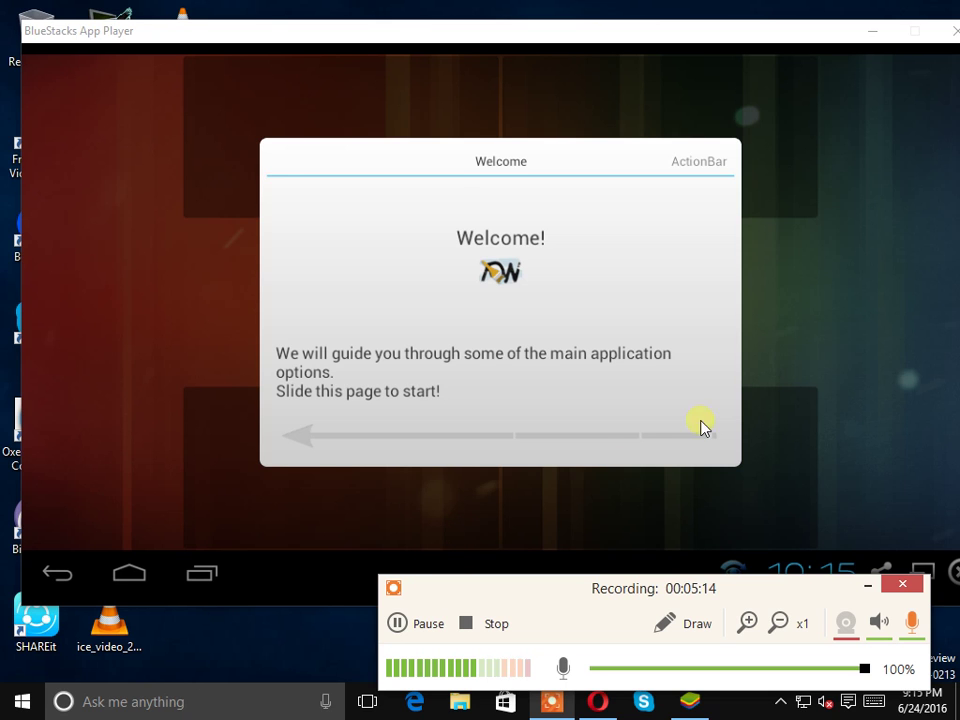
{"action": "left_click", "coordinate": [868, 588]}
- Go through all pages of the launcher's welcome guide, keeping the preselected options, and close the guide
{"action": "left_click_drag", "start_coordinate": [615, 418], "coordinate": [360, 430]}
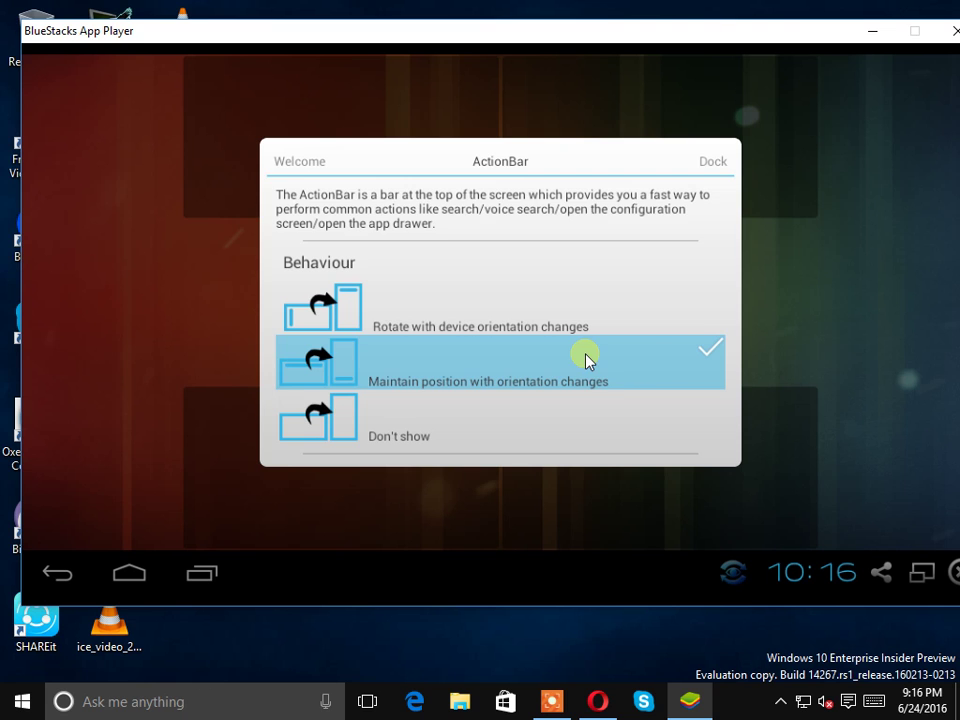
{"action": "left_click_drag", "start_coordinate": [651, 371], "coordinate": [177, 347]}
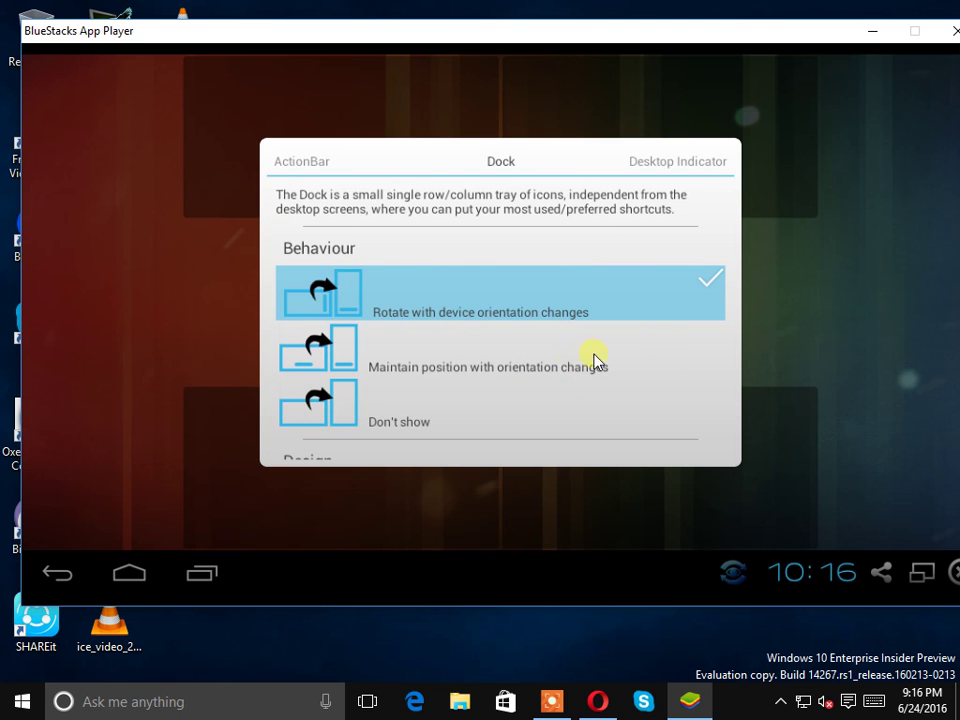
{"action": "left_click_drag", "start_coordinate": [685, 368], "coordinate": [199, 392]}
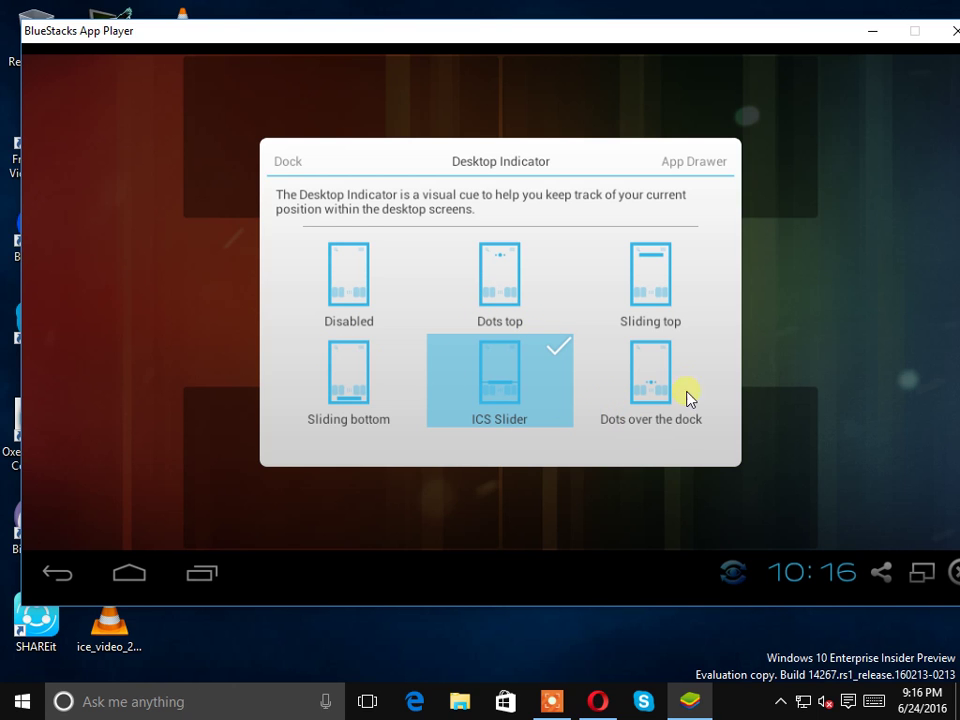
{"action": "left_click_drag", "start_coordinate": [712, 381], "coordinate": [107, 369]}
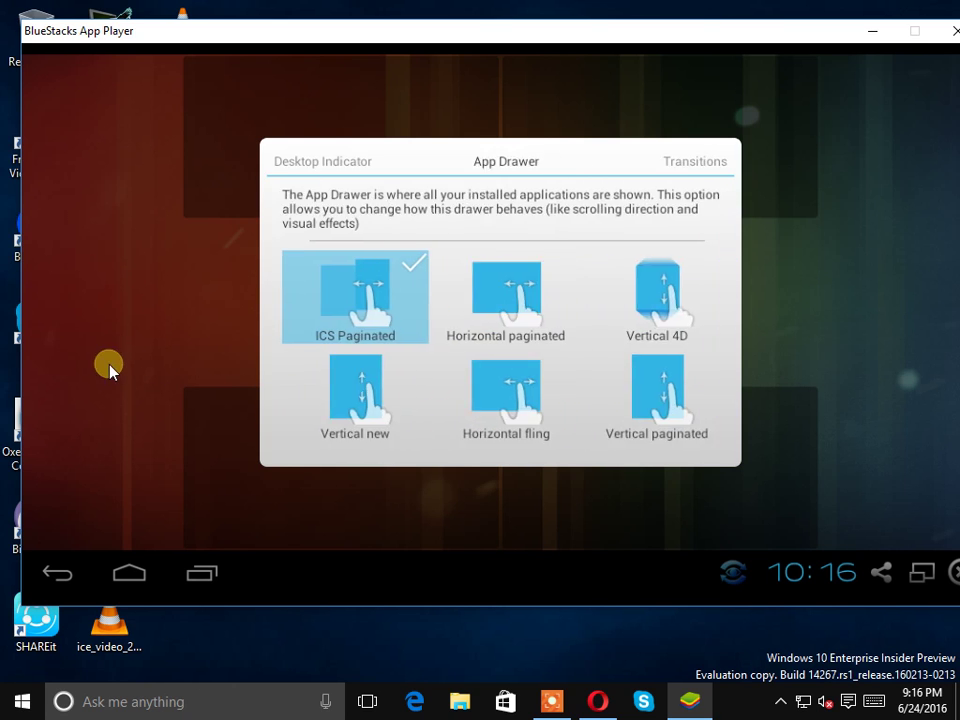
{"action": "left_click_drag", "start_coordinate": [670, 352], "coordinate": [564, 381]}
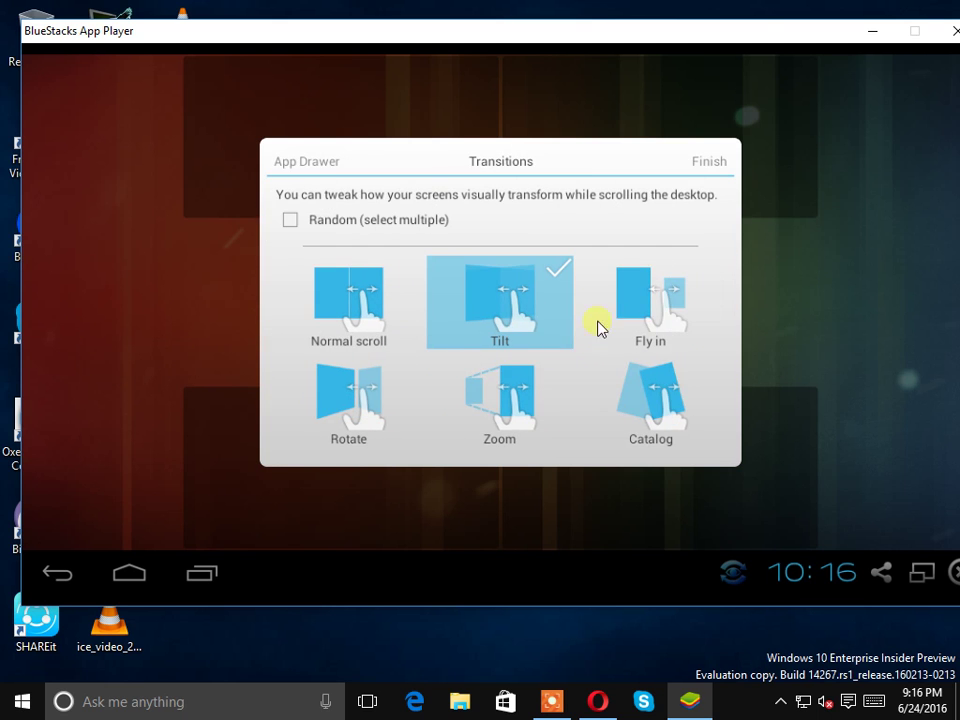
{"action": "left_click_drag", "start_coordinate": [650, 345], "coordinate": [410, 135]}
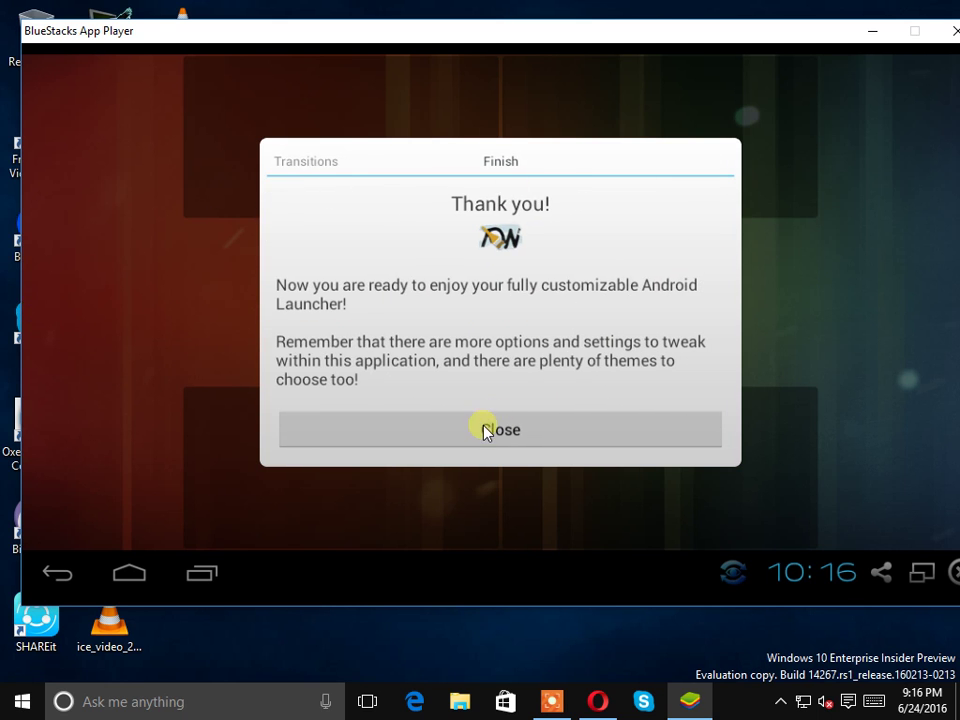
{"action": "left_click", "coordinate": [485, 431]}
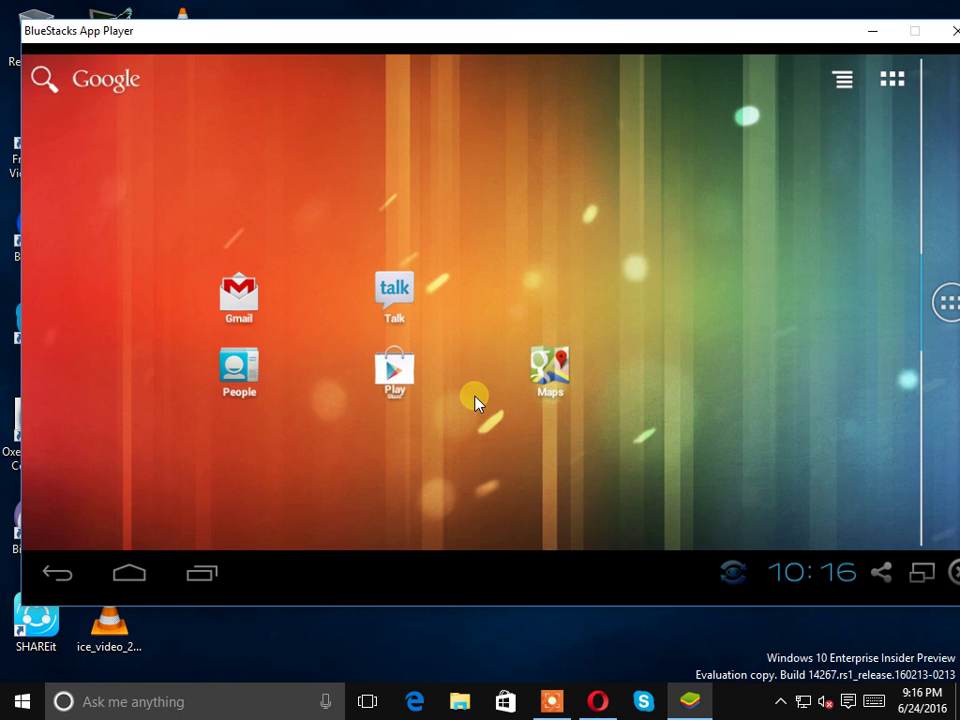
- Switch the BlueStacks App Player to full screen, and open the Play Store briefly before returning to the home screen
{"action": "mouse_move", "coordinate": [821, 34]}
{"action": "left_mouse_down"}
{"action": "mouse_move", "coordinate": [795, 34]}
{"action": "mouse_move", "coordinate": [803, 35]}
{"action": "left_mouse_up"}
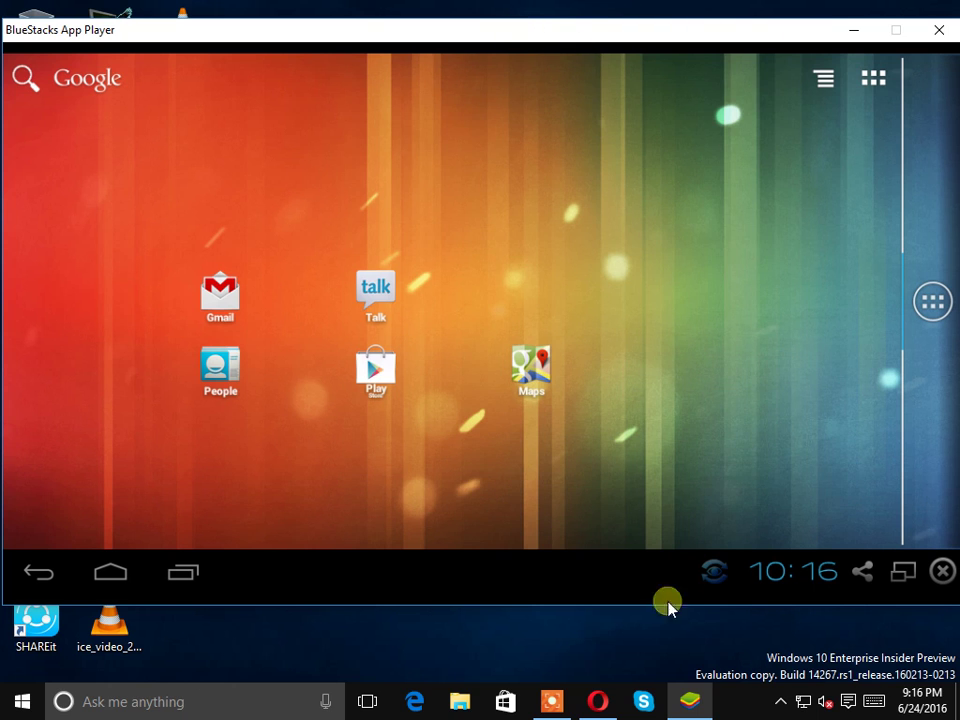
{"action": "left_click", "coordinate": [905, 571]}
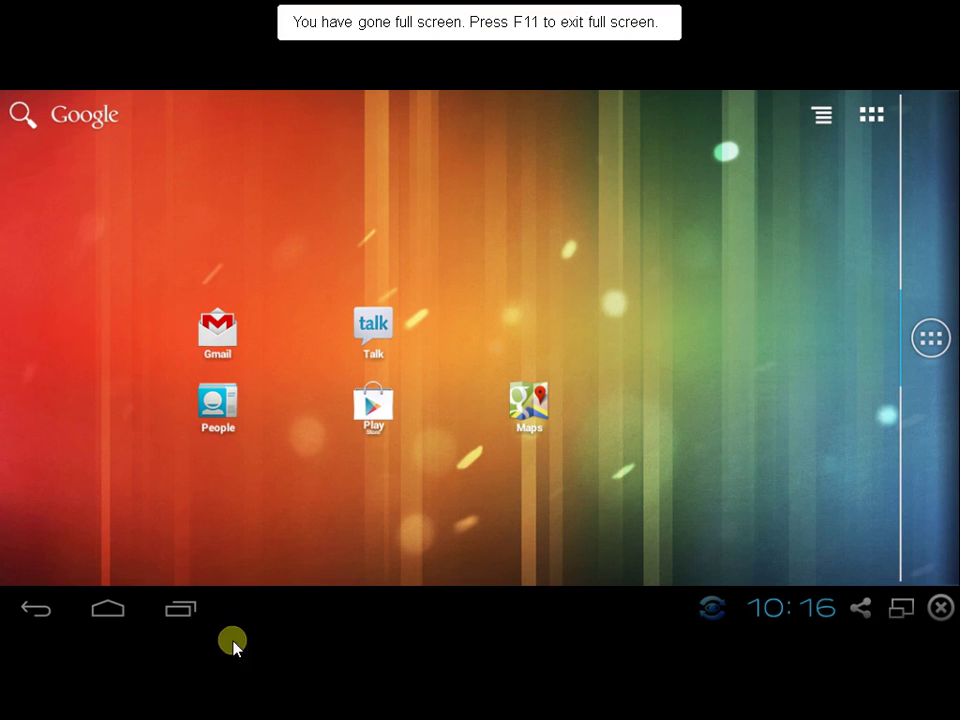
{"action": "left_click", "coordinate": [375, 412]}
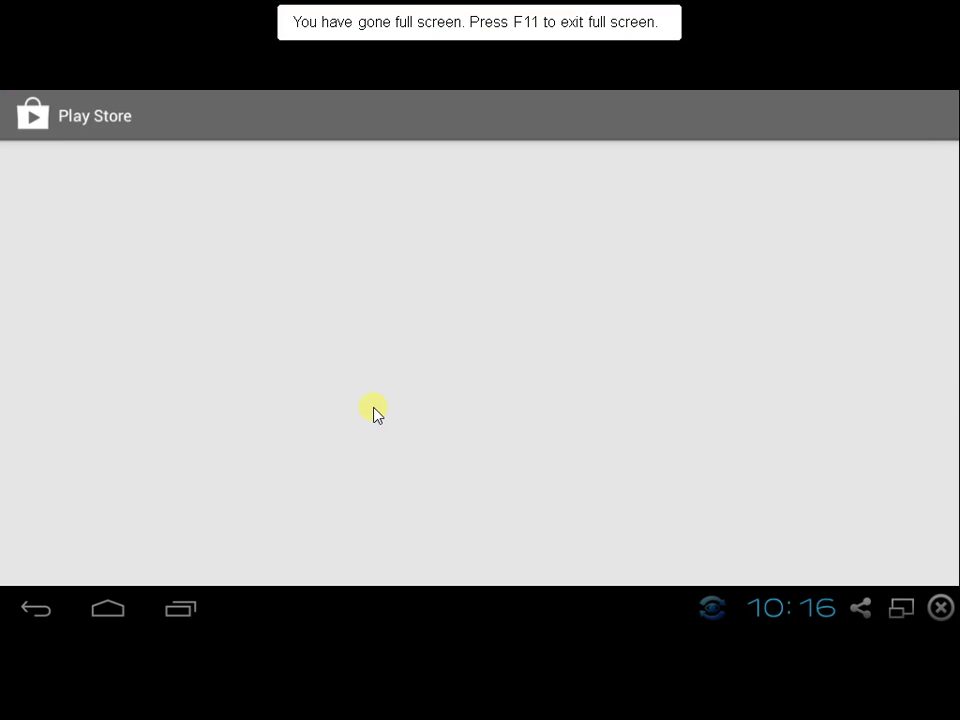
{"action": "left_click", "coordinate": [116, 604]}
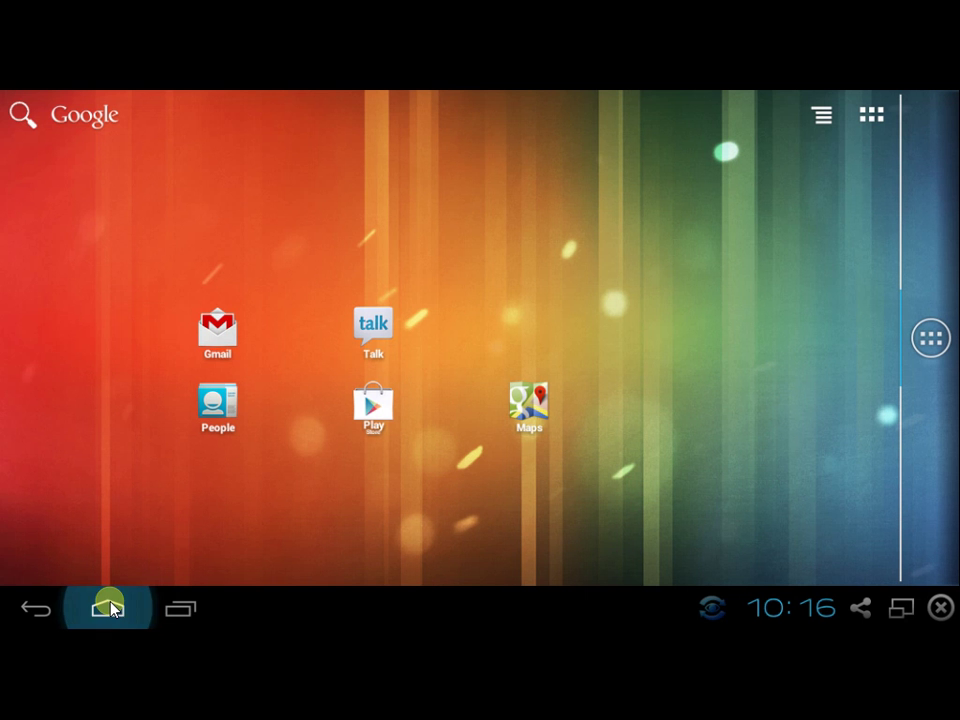
- Browse both pages of the app drawer, and open the Gallery app before returning to the home screen
{"action": "left_click", "coordinate": [930, 339]}
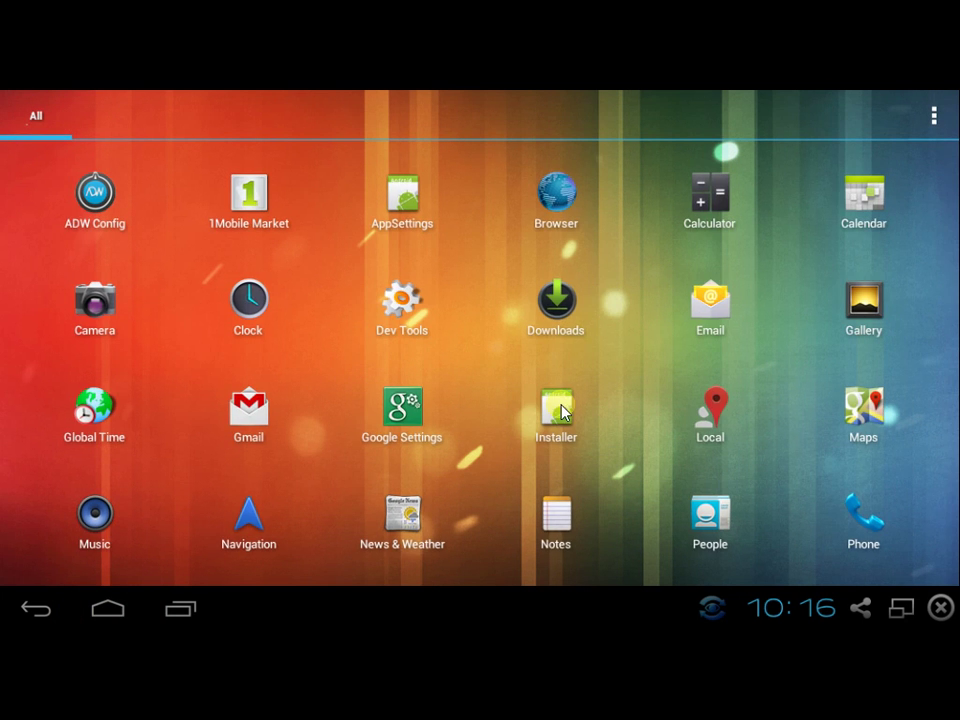
{"action": "left_click_drag", "start_coordinate": [874, 461], "coordinate": [955, 457]}
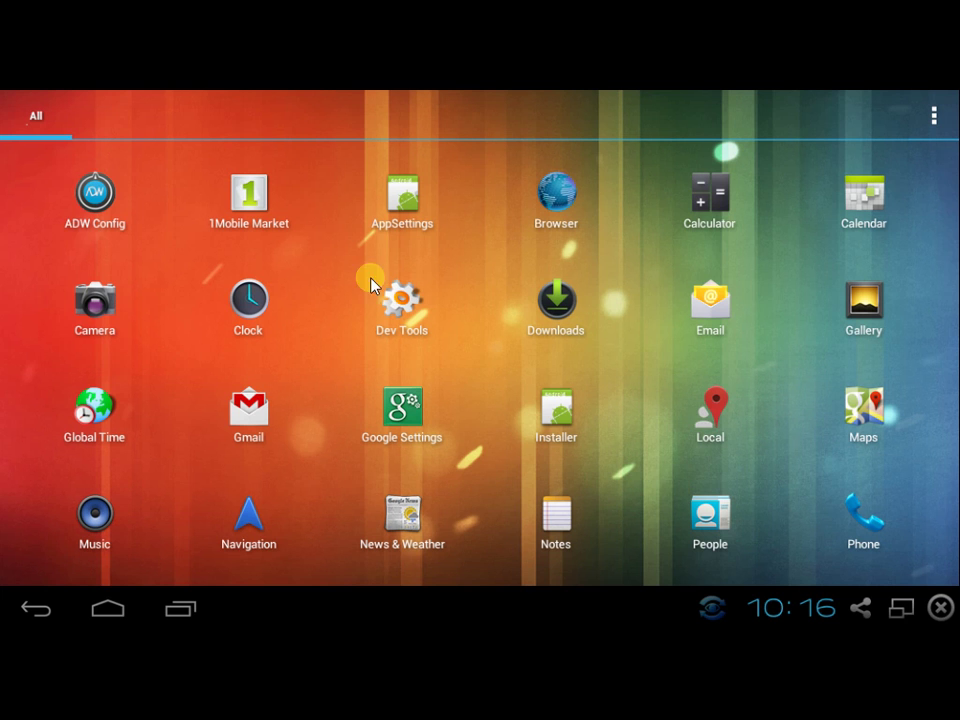
{"action": "left_click_drag", "start_coordinate": [756, 514], "coordinate": [14, 440]}
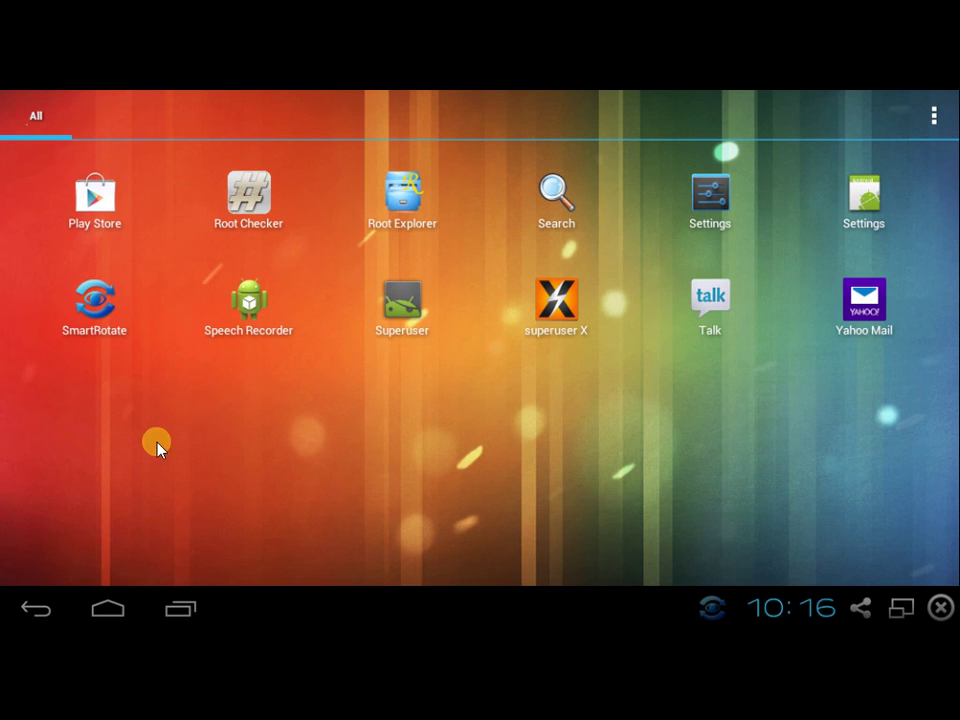
{"action": "left_click_drag", "start_coordinate": [157, 445], "coordinate": [936, 360]}
{"action": "left_click", "coordinate": [878, 316]}
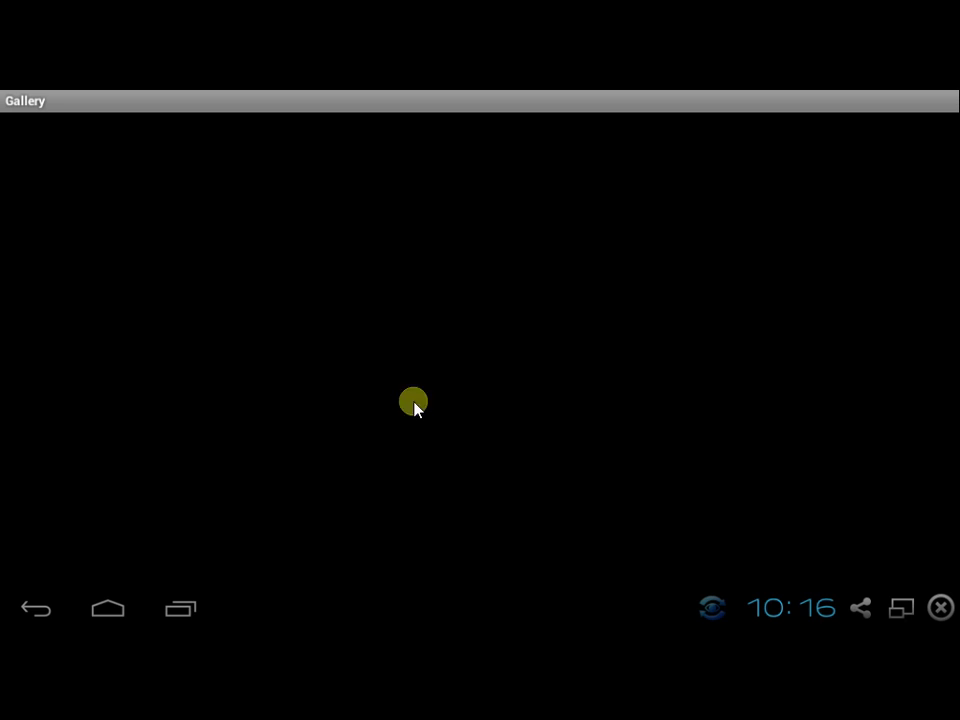
{"action": "left_click", "coordinate": [28, 608]}
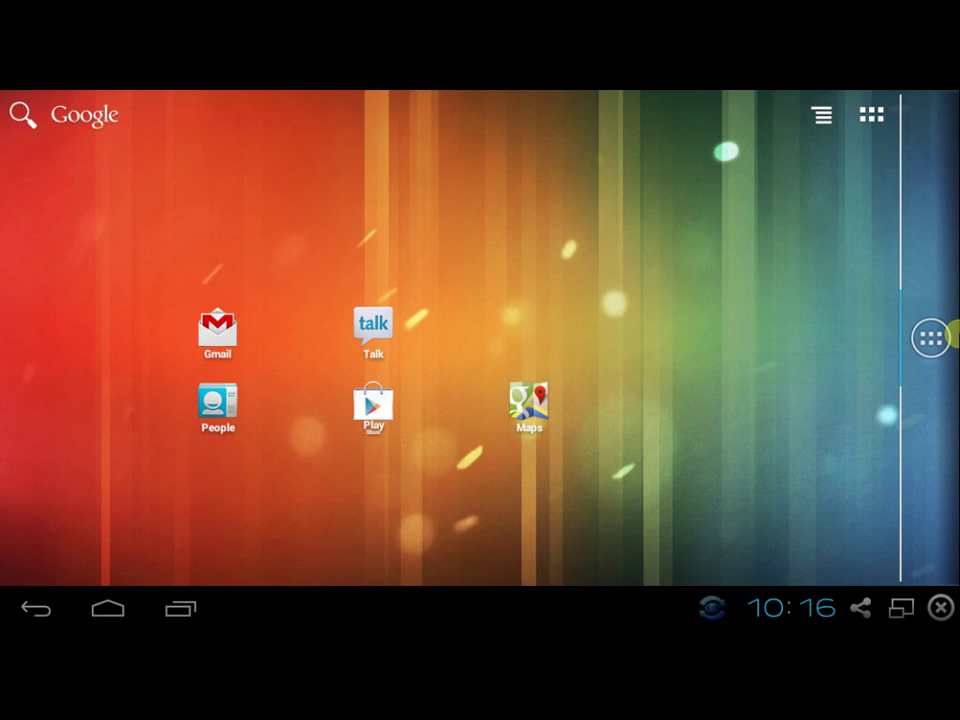
- Look at Dev Tools from the app drawer, and browse the drawer pages with the installed root apps again
{"action": "left_click", "coordinate": [930, 338]}
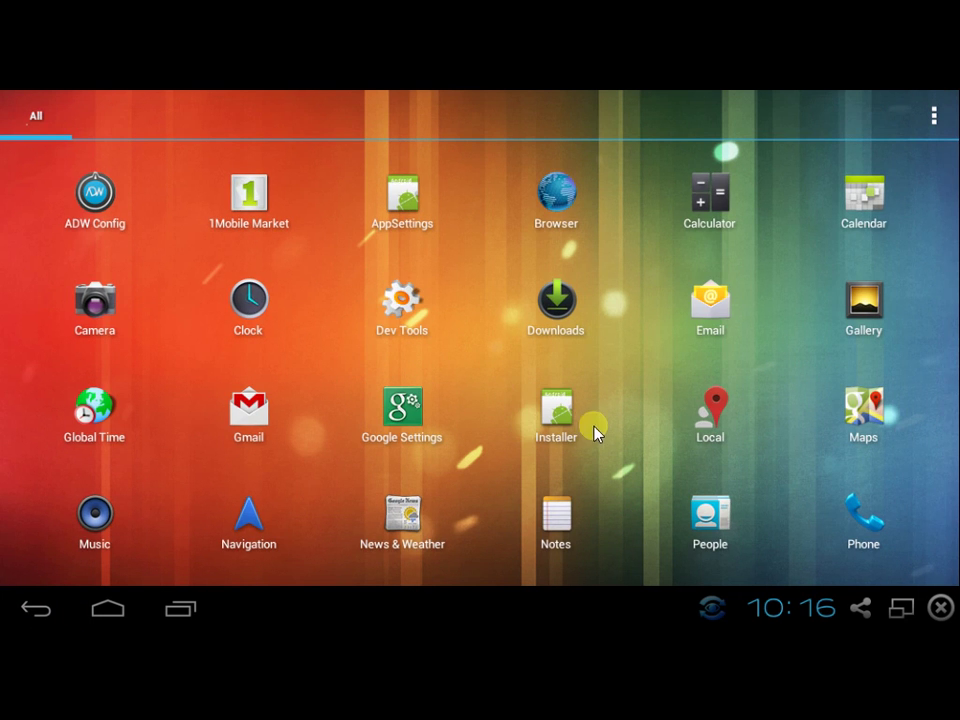
{"action": "left_click", "coordinate": [424, 302]}
{"action": "left_click", "coordinate": [33, 608]}
{"action": "left_click", "coordinate": [910, 345]}
{"action": "left_click", "coordinate": [108, 292]}
{"action": "left_click_drag", "start_coordinate": [115, 300], "coordinate": [263, 422]}
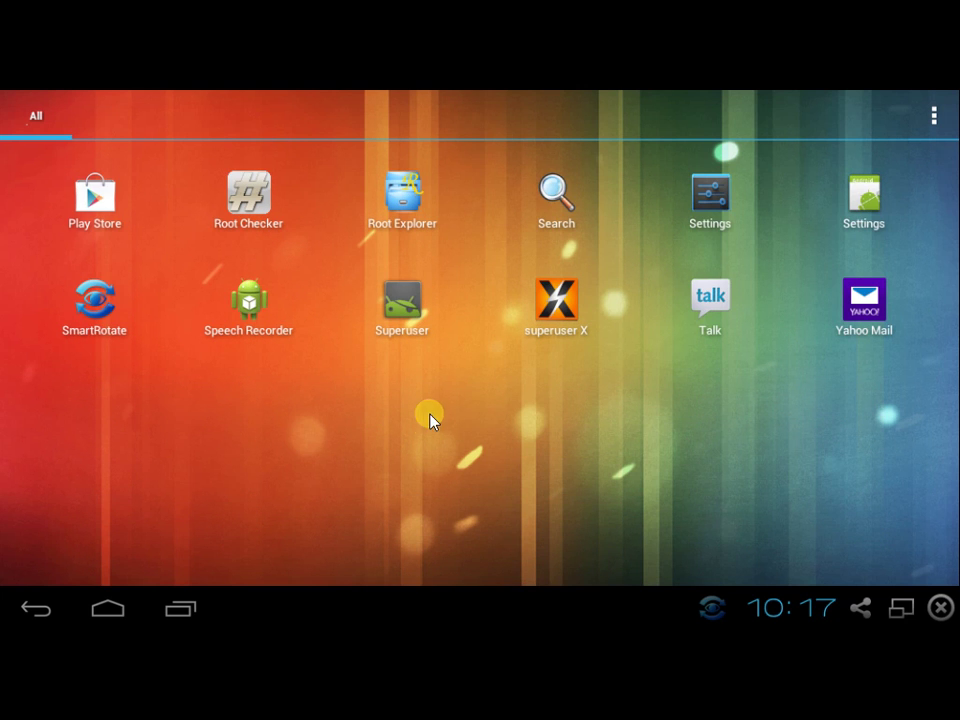
{"action": "left_click_drag", "start_coordinate": [216, 466], "coordinate": [316, 430]}
{"action": "left_click_drag", "start_coordinate": [83, 431], "coordinate": [953, 456]}
- Exit full screen, move the BlueStacks App Player window fully into view and minimize it
{"action": "left_click", "coordinate": [904, 612]}
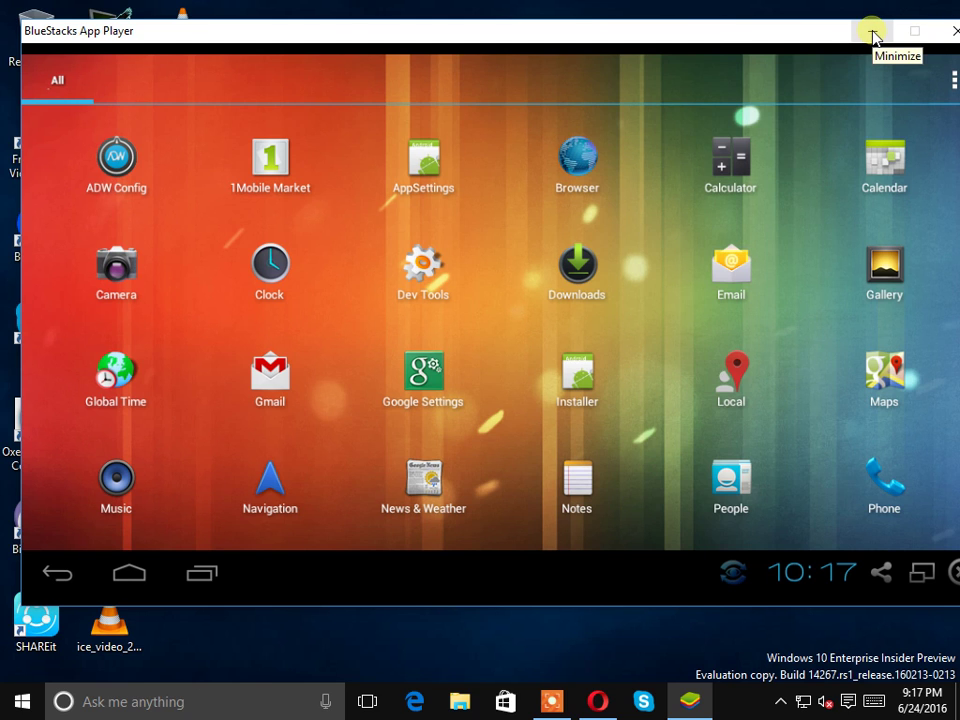
{"action": "left_click_drag", "start_coordinate": [693, 37], "coordinate": [674, 40]}
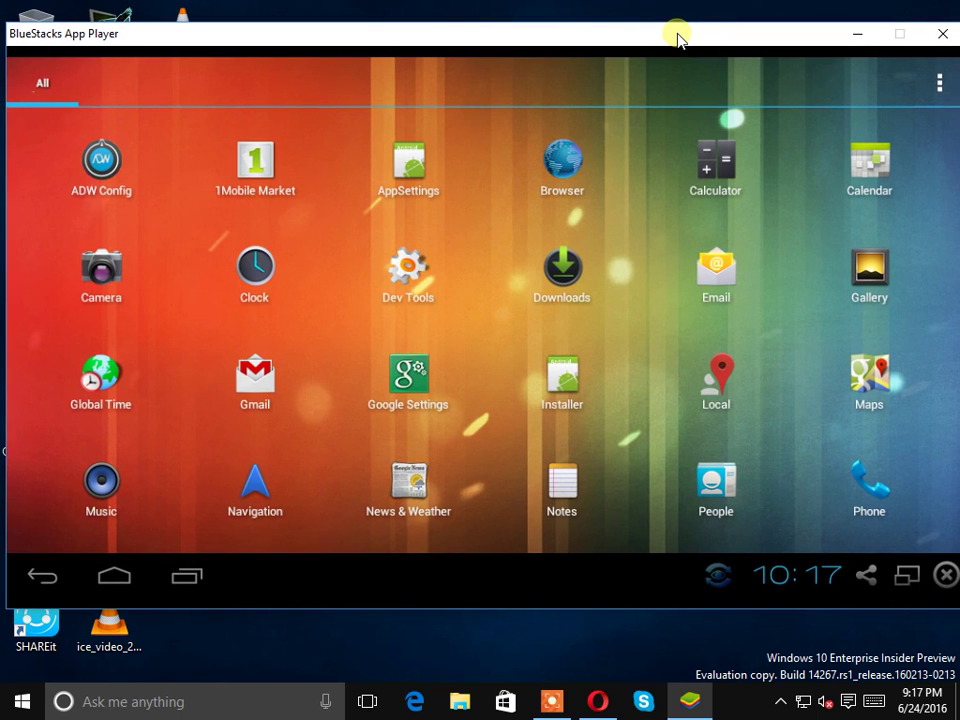
{"action": "left_click", "coordinate": [853, 38]}
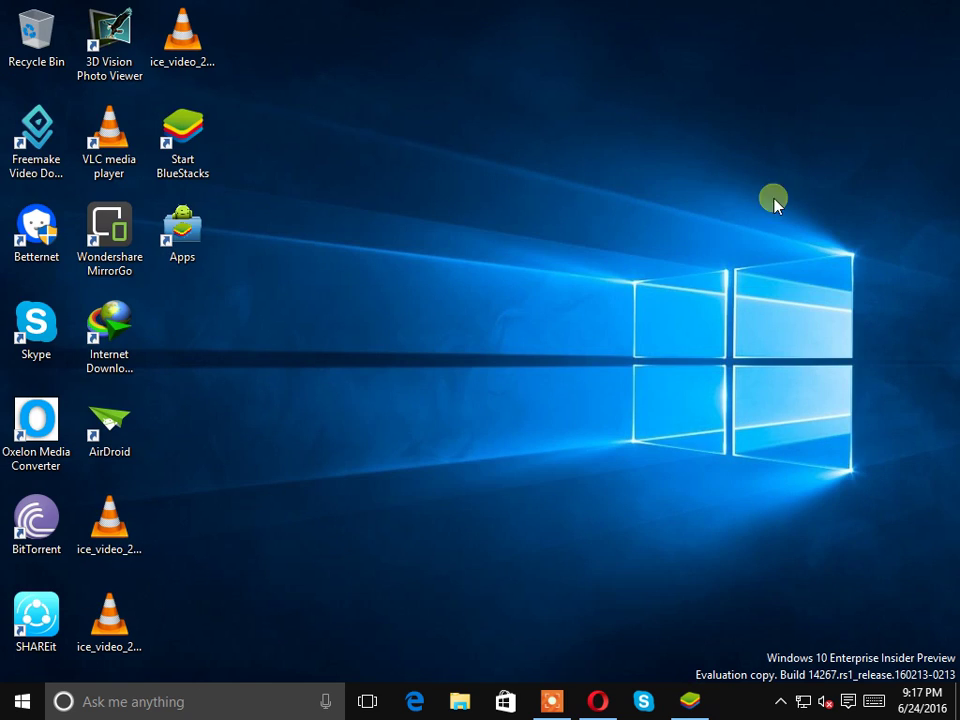
- Switch to Opera and look through the uploaded videos on the YouTube channel page
{"action": "left_click", "coordinate": [597, 700]}
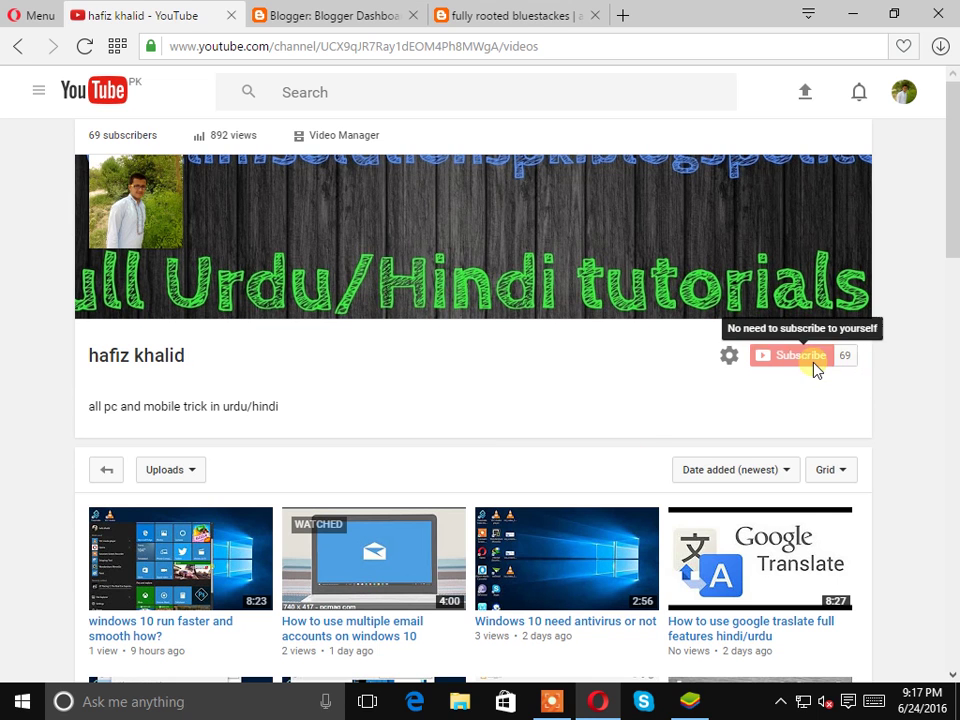
{"action": "left_click", "coordinate": [418, 553]}
{"action": "scroll", "coordinate": [446, 510], "scroll_direction": "down", "scroll_amount": 3}
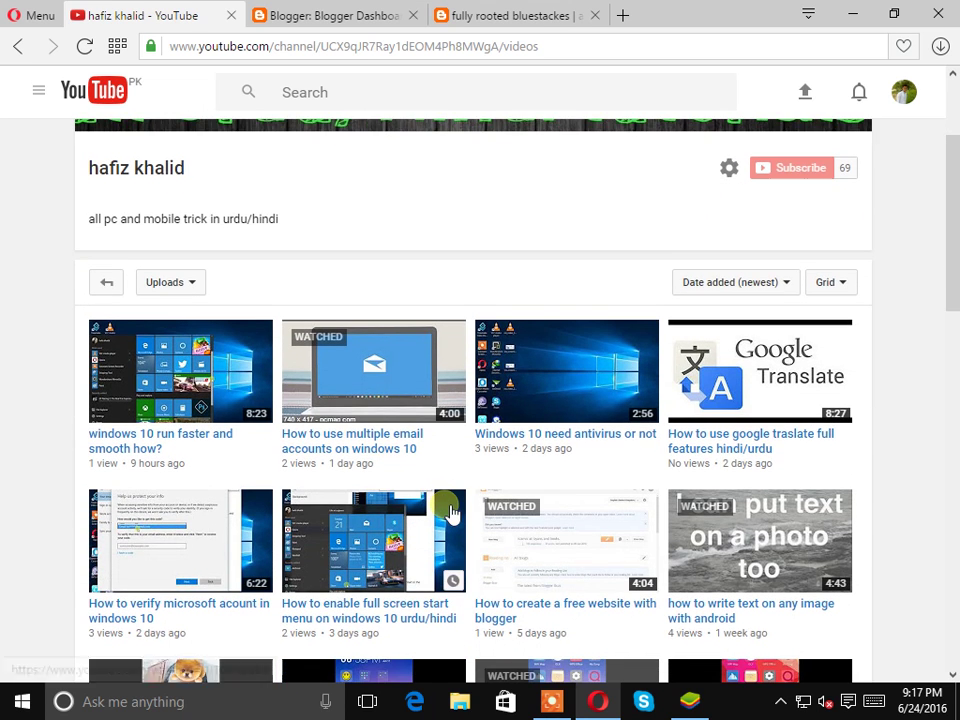
{"action": "scroll", "coordinate": [326, 553], "scroll_direction": "up", "scroll_amount": 3}
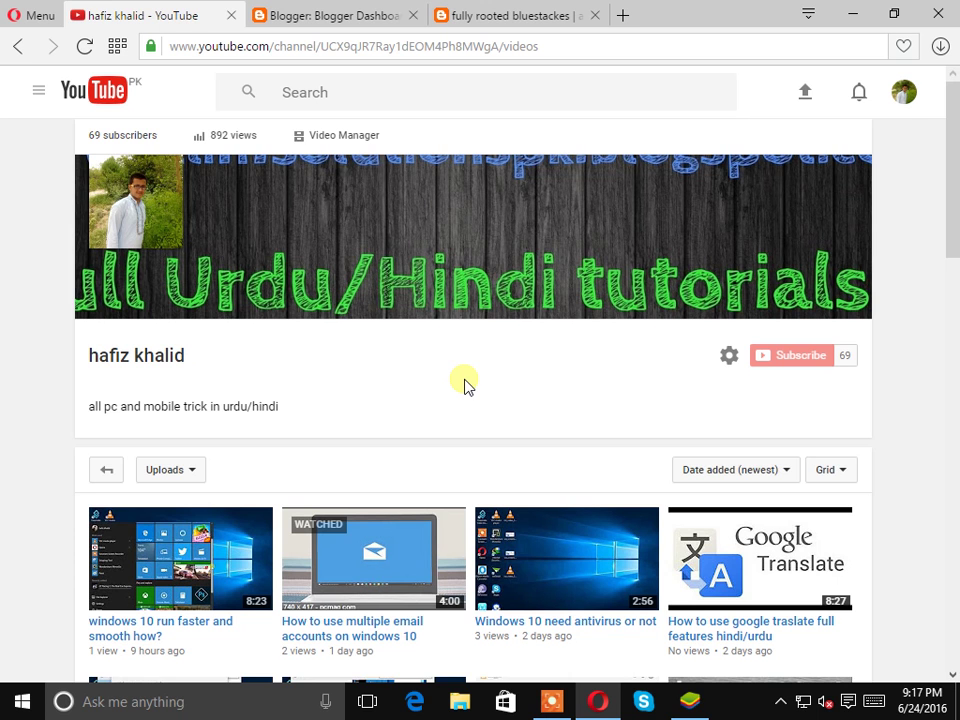
- View the Blogger dashboard, close the fully rooted bluestackes post and browse the latest posts on the blog's home page
{"action": "left_click", "coordinate": [336, 17]}
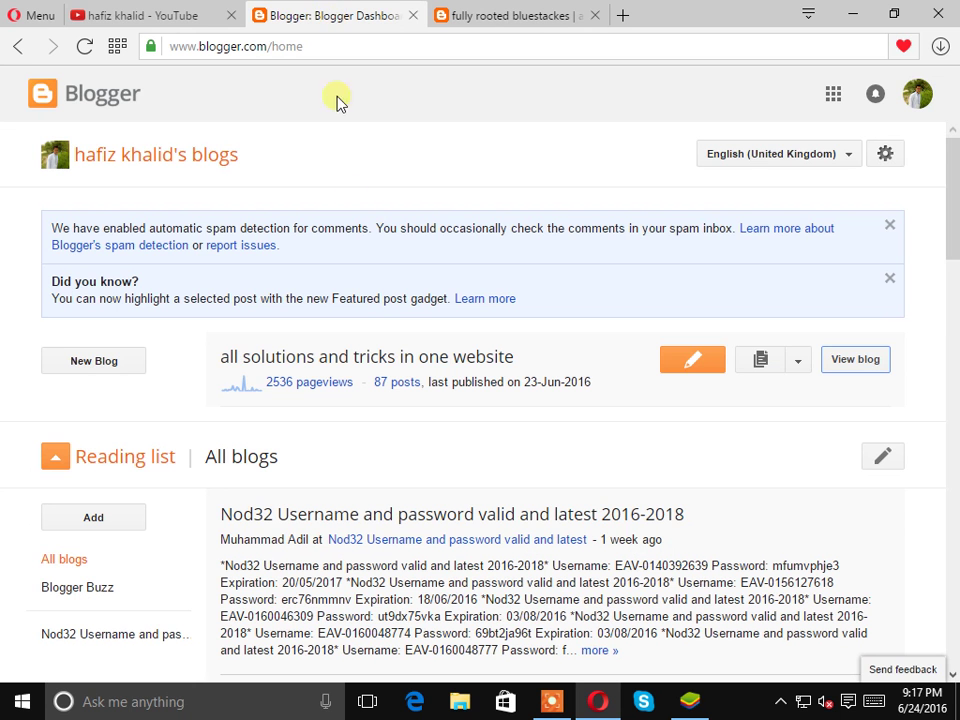
{"action": "left_click", "coordinate": [549, 15]}
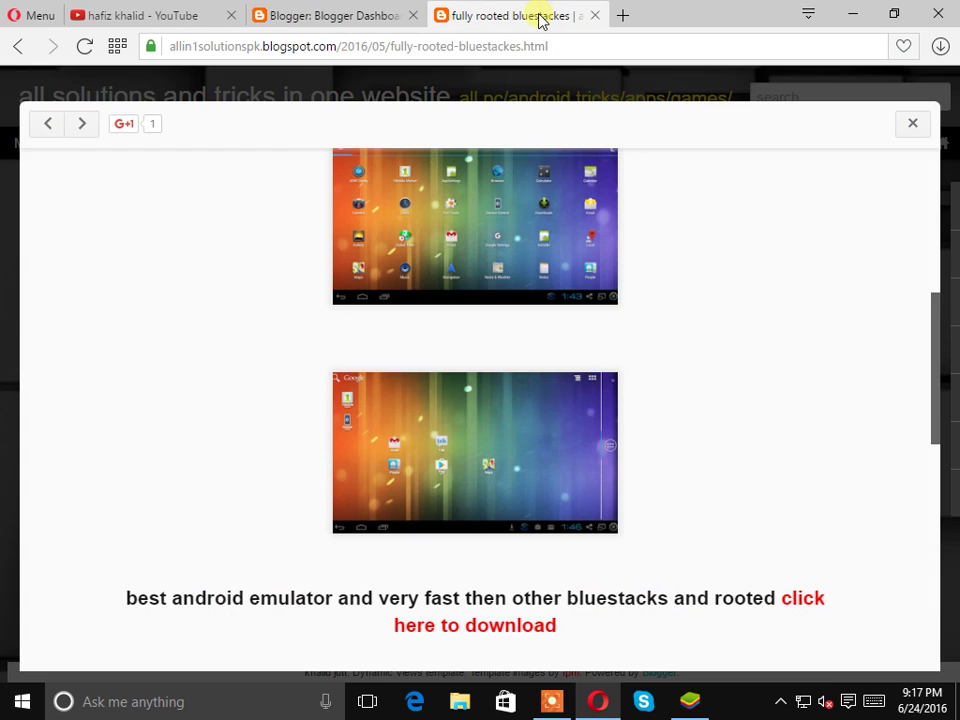
{"action": "left_click", "coordinate": [912, 123]}
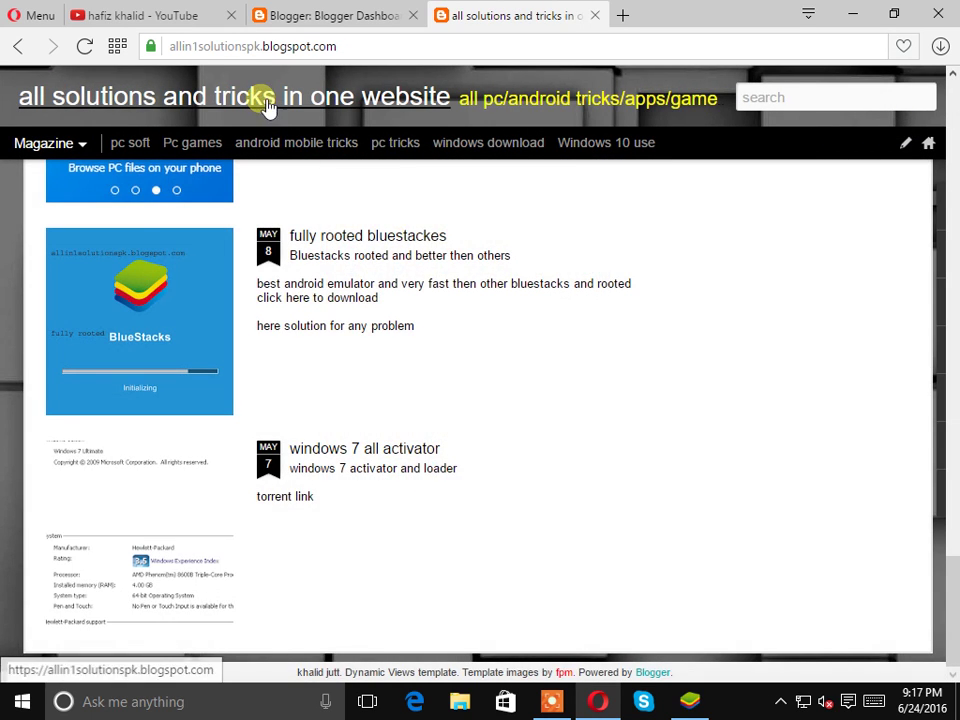
{"action": "left_click", "coordinate": [268, 105]}
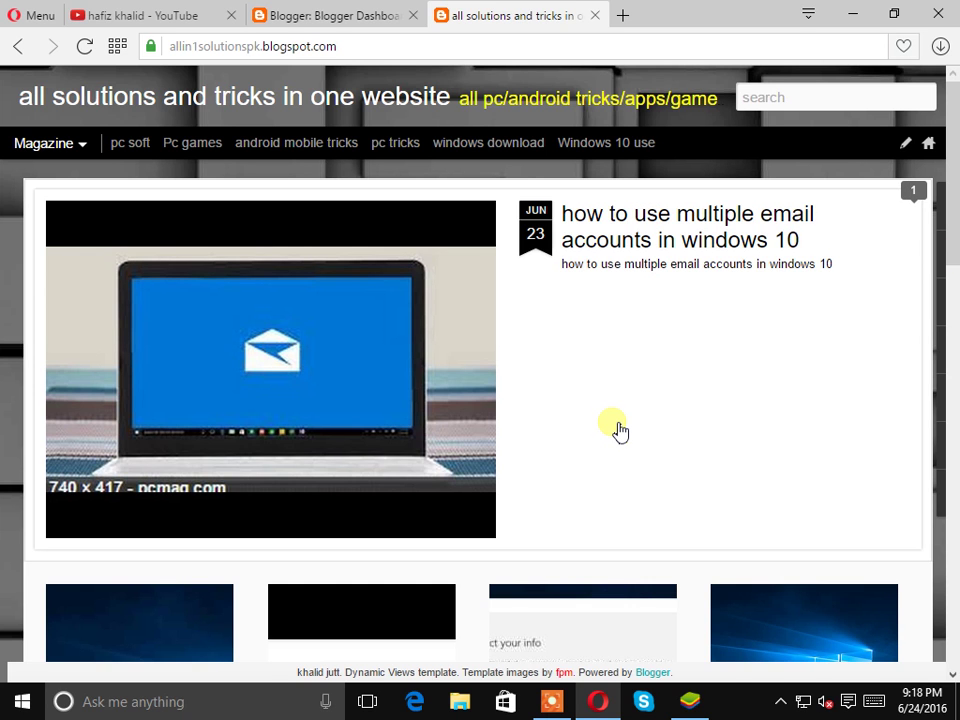
{"action": "scroll", "coordinate": [620, 430], "scroll_direction": "down", "scroll_amount": 5}
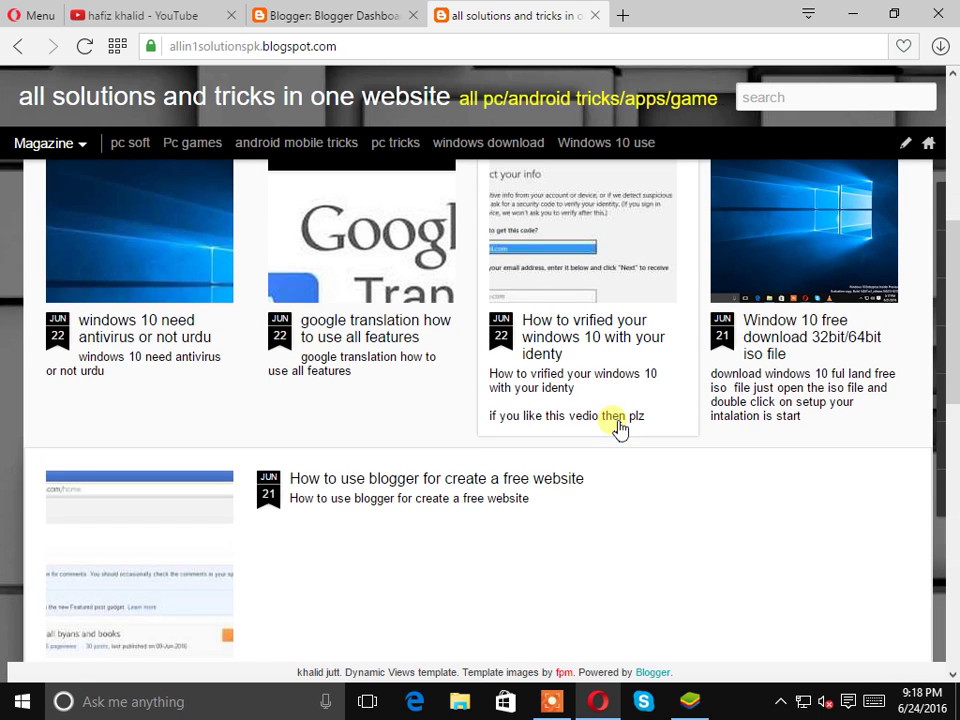
{"action": "scroll", "coordinate": [620, 428], "scroll_direction": "up", "scroll_amount": 5}
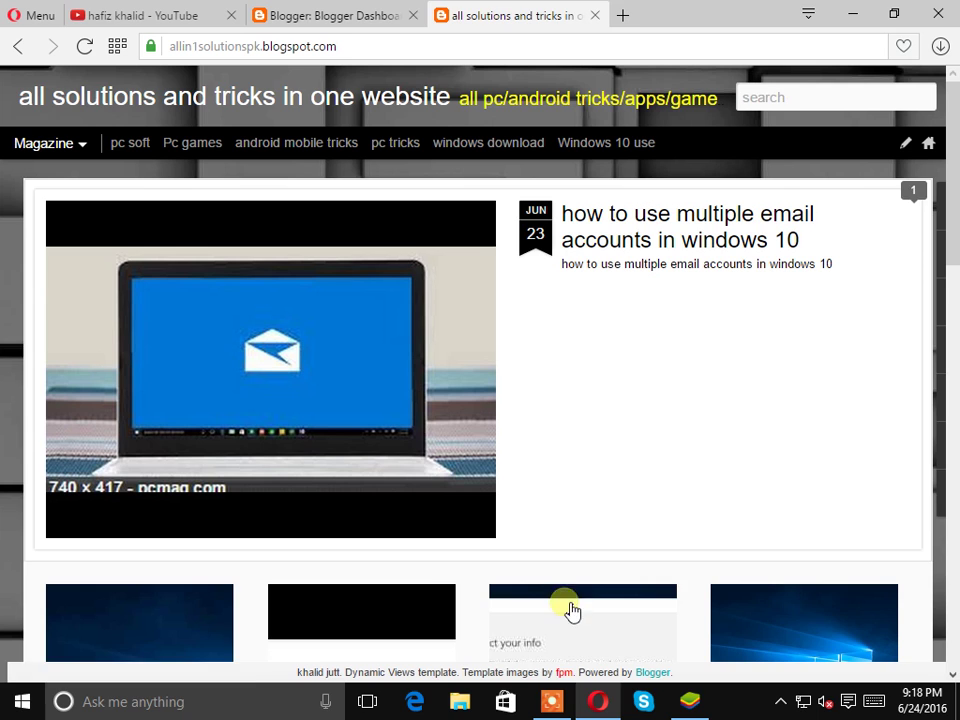
{"action": "left_click", "coordinate": [549, 703]}
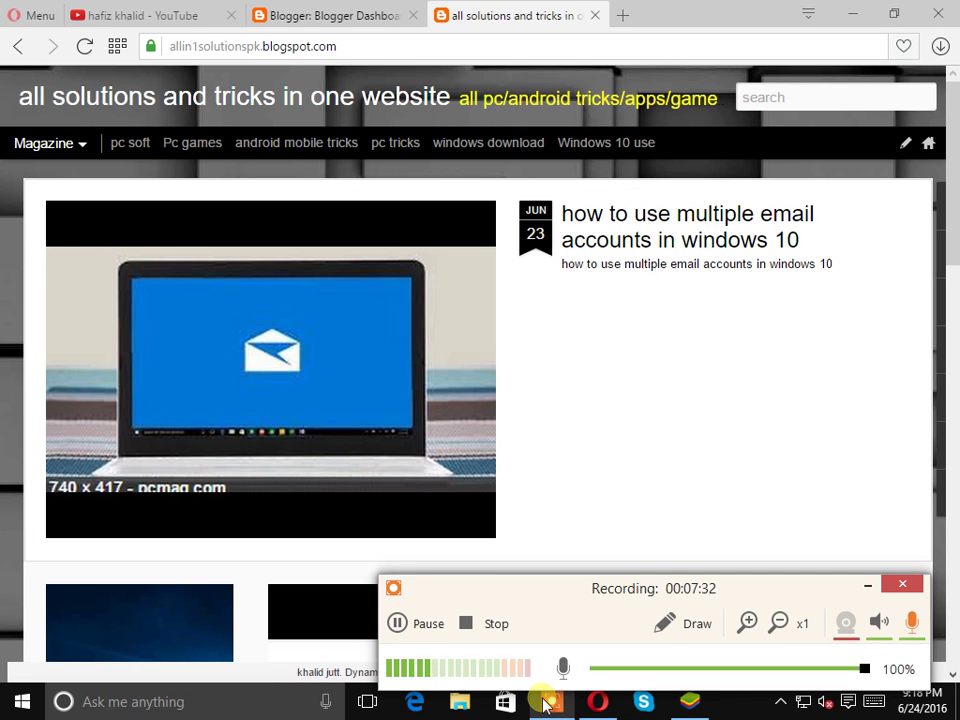